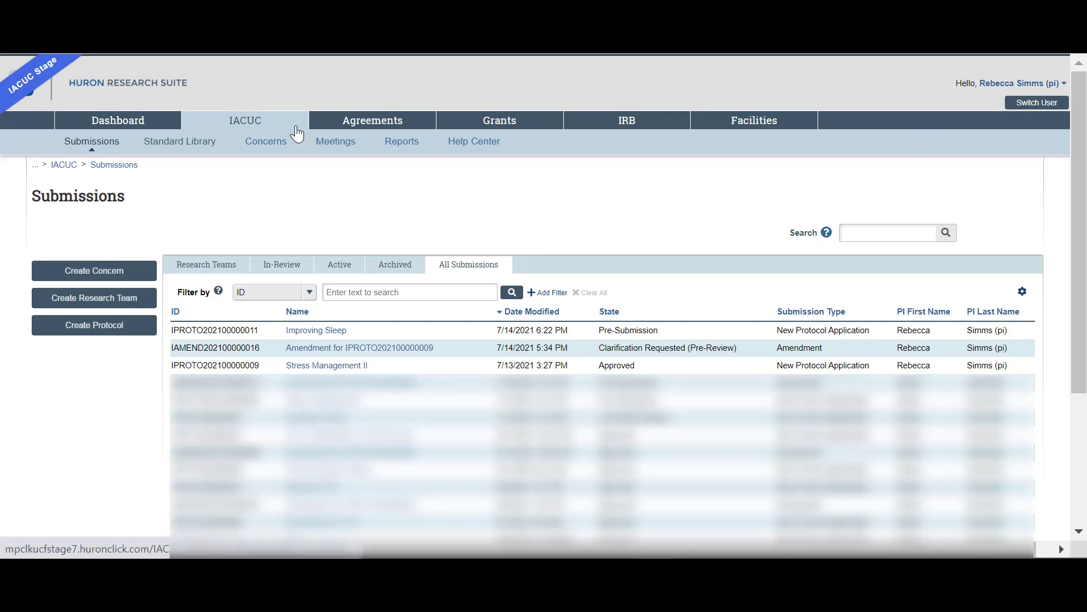
Step: Create a research team named Simms team and pick its principal investigator from the suggestions
click(121, 301)
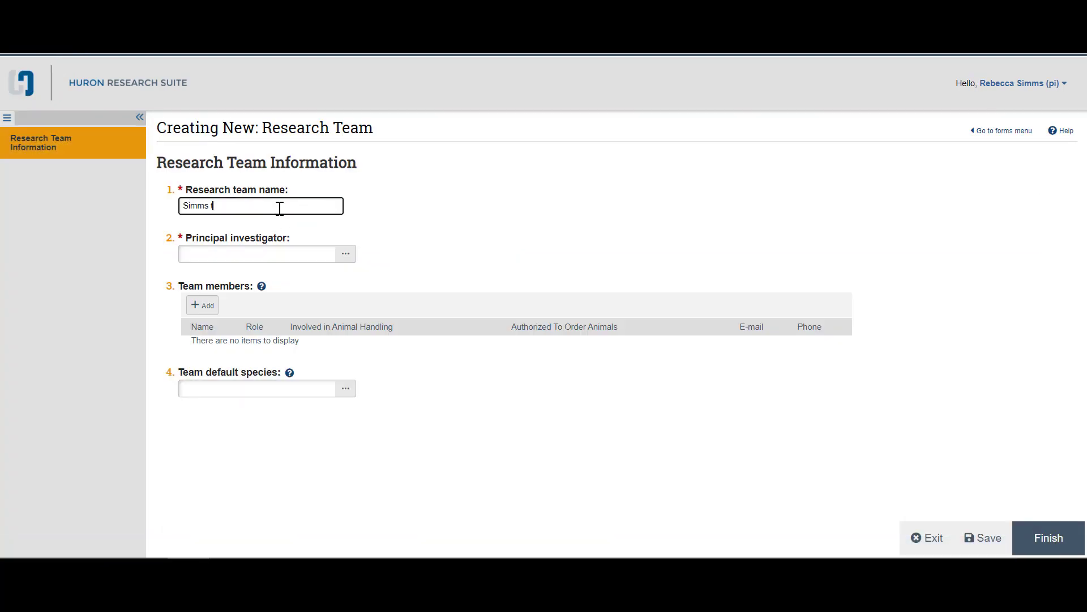
key(Tab)
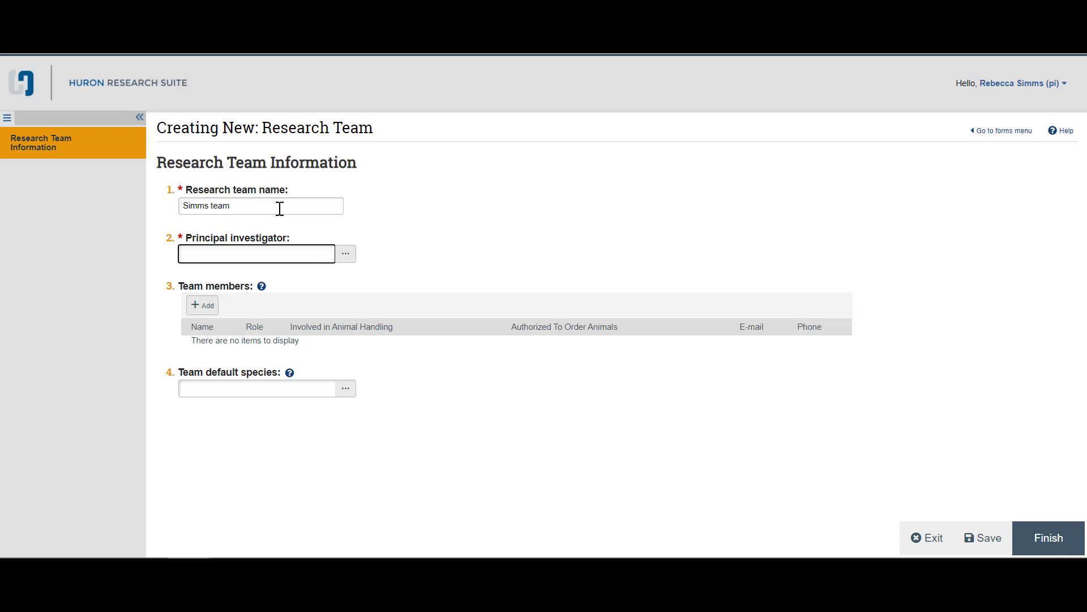
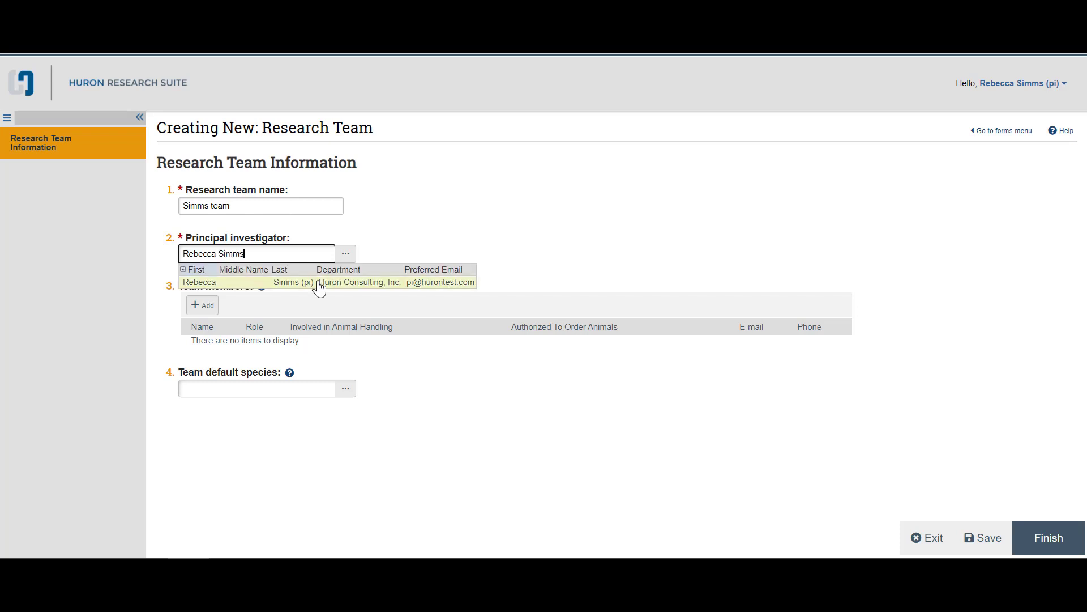
click(316, 283)
click(267, 254)
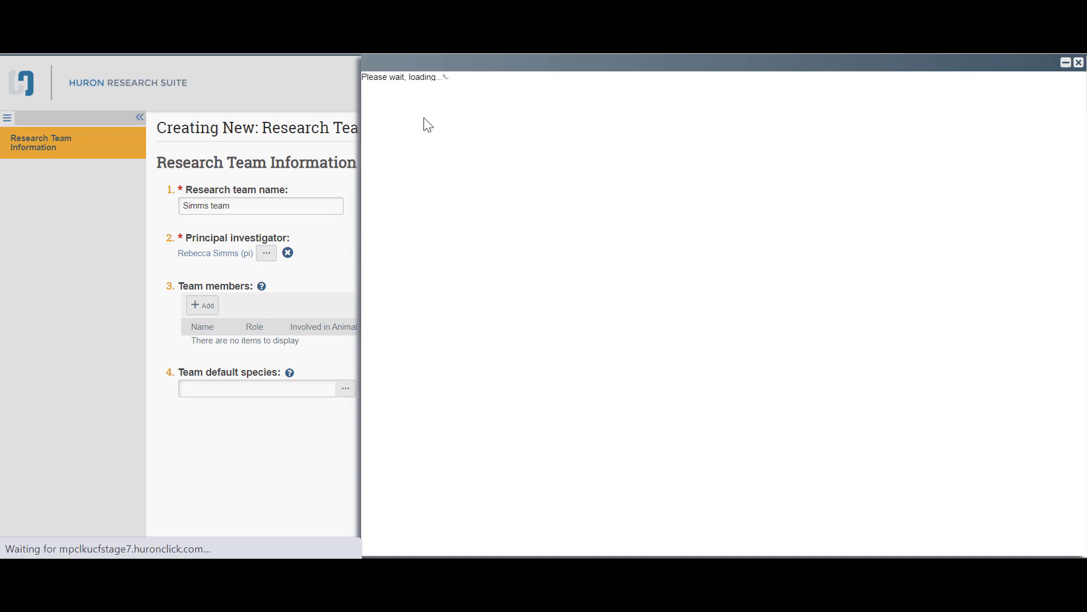
Step: Search for the principal investigator using wildcard first-name and last-name filters
click(426, 111)
click(425, 126)
click(443, 112)
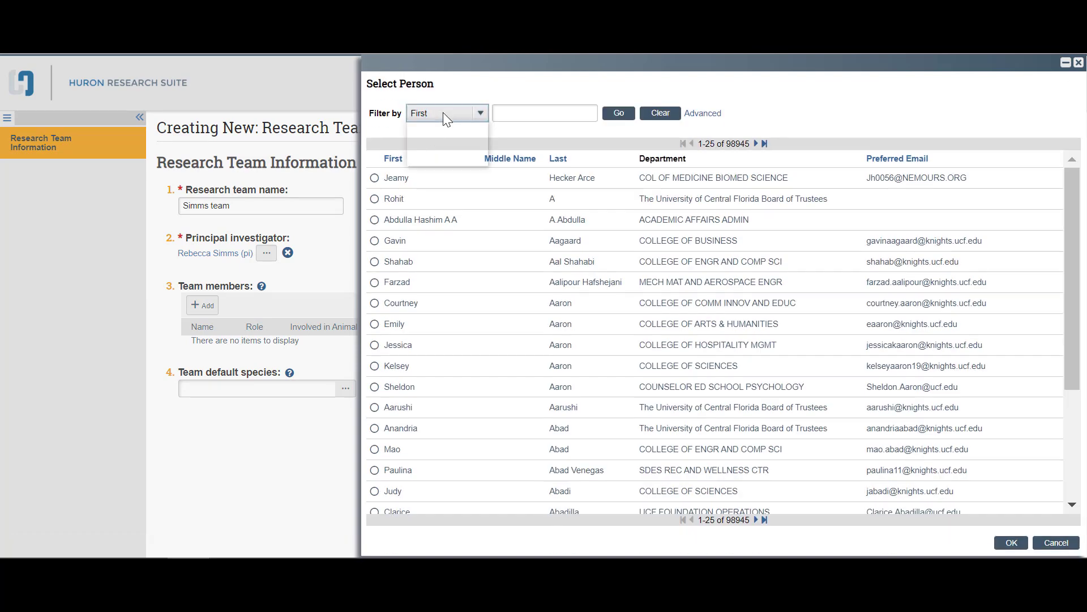
click(522, 116)
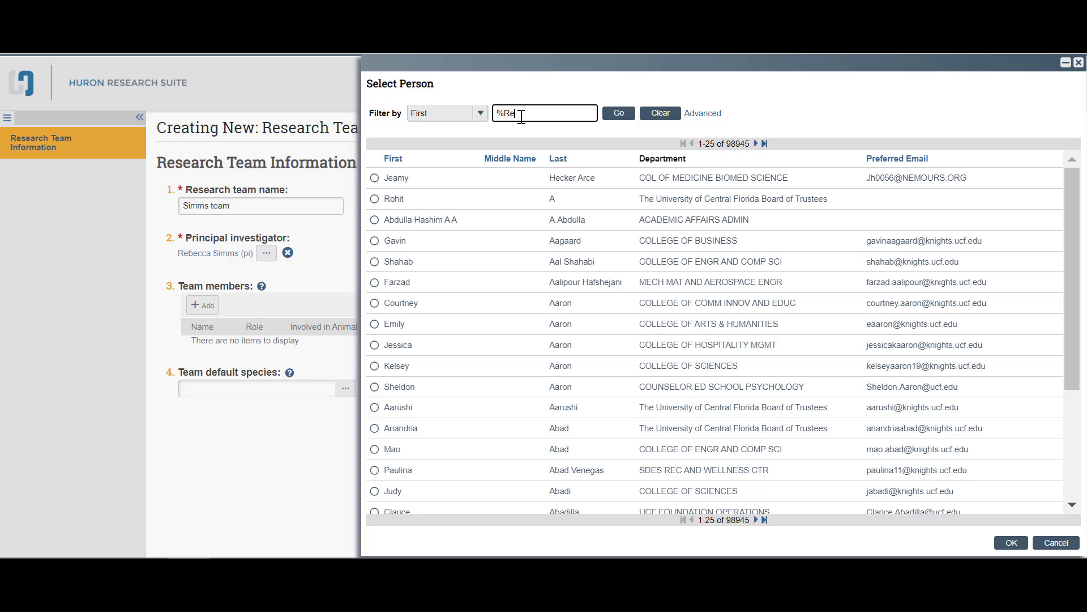
click(708, 113)
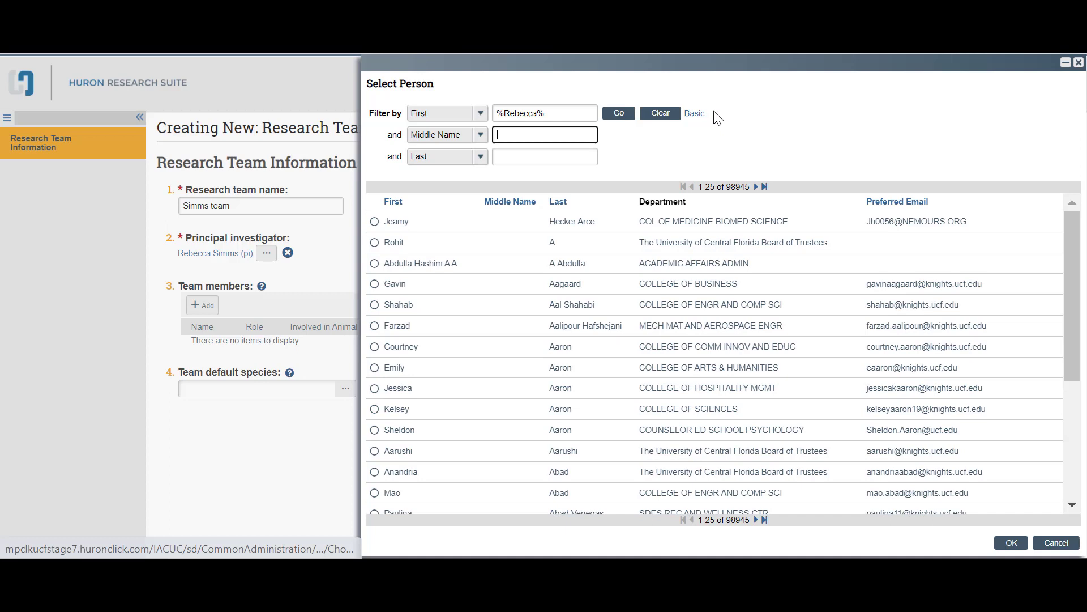
click(539, 157)
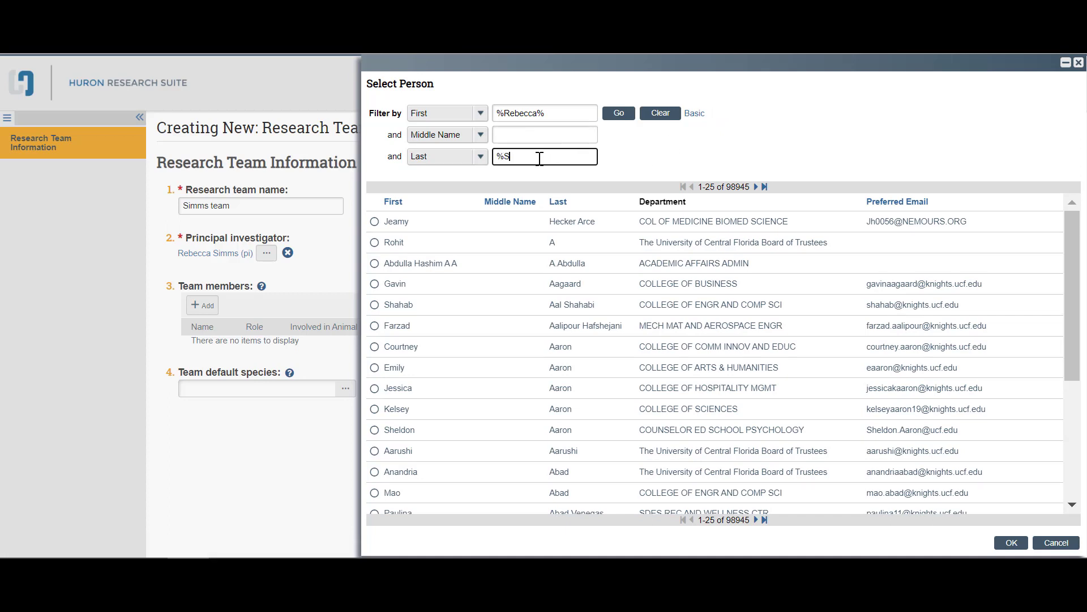
click(616, 116)
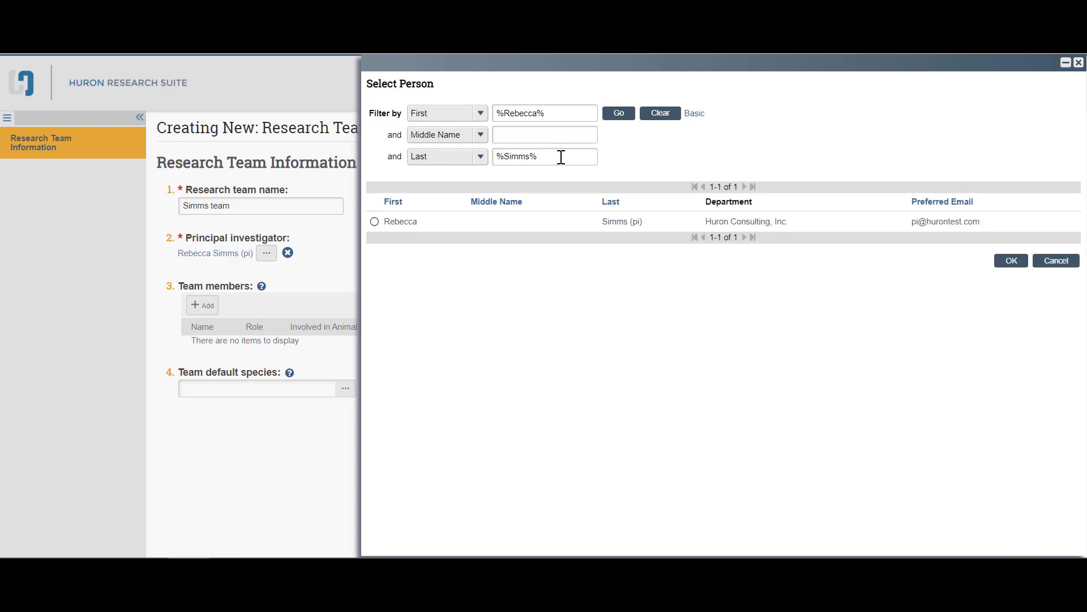
Step: Select the single matching person and confirm them as principal investigator
drag(553, 113, 473, 109)
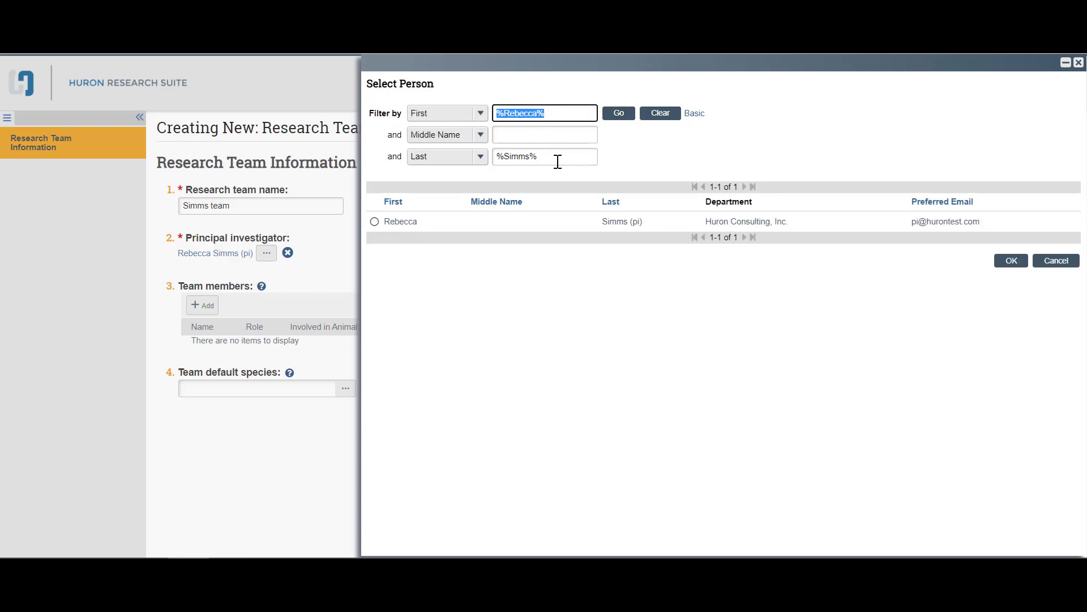
drag(556, 161, 498, 156)
click(663, 165)
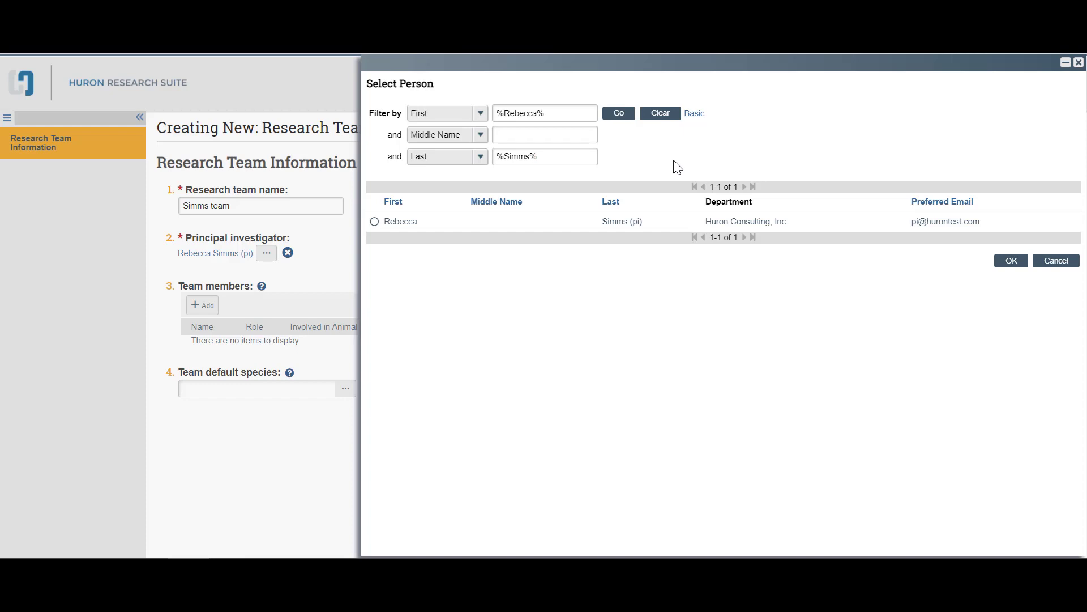
click(389, 221)
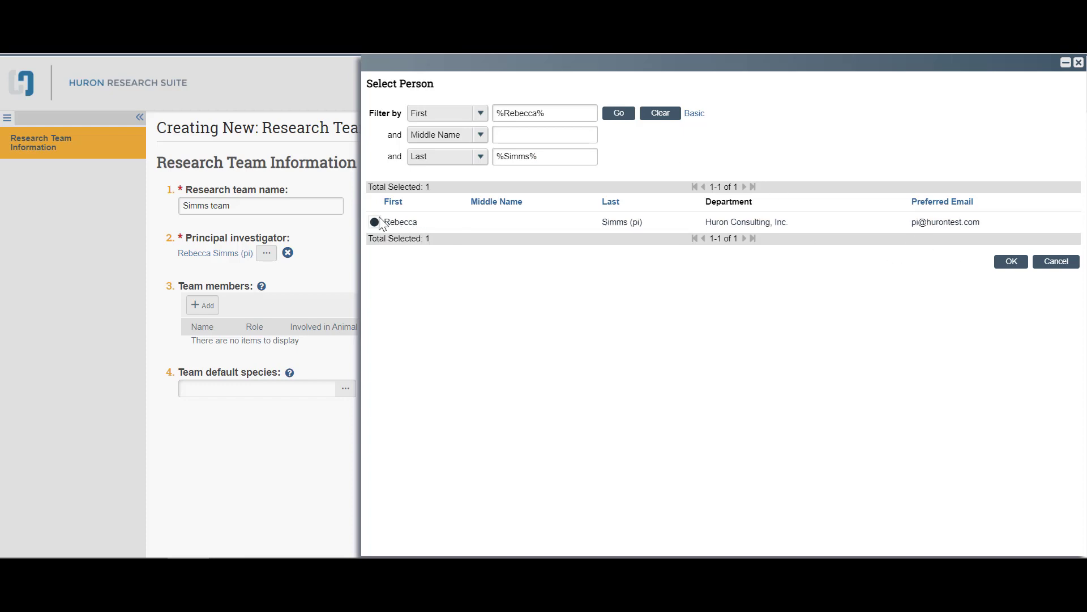
click(1012, 263)
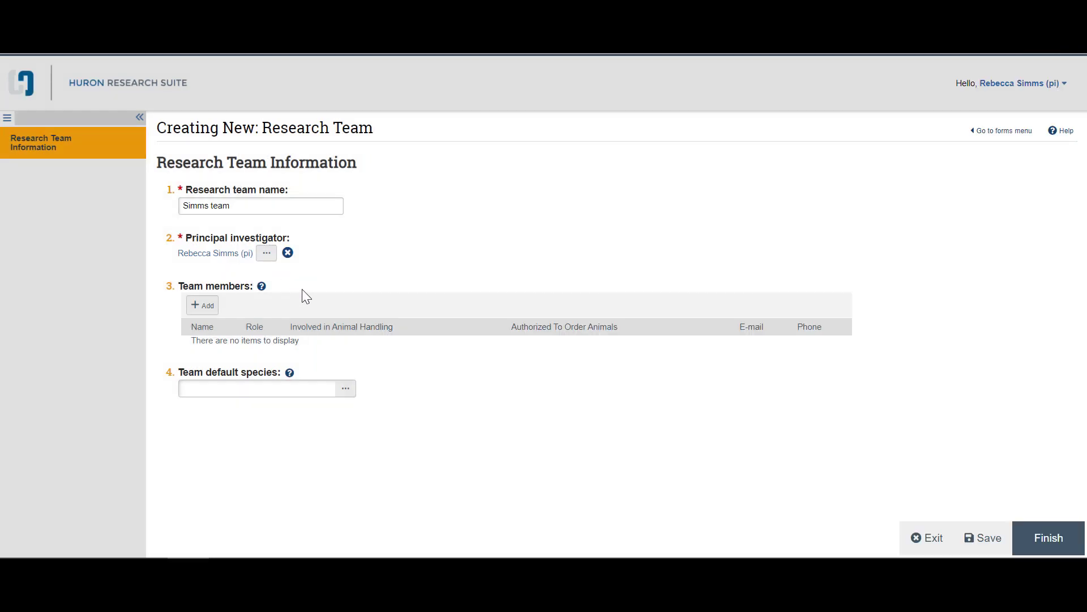
click(202, 305)
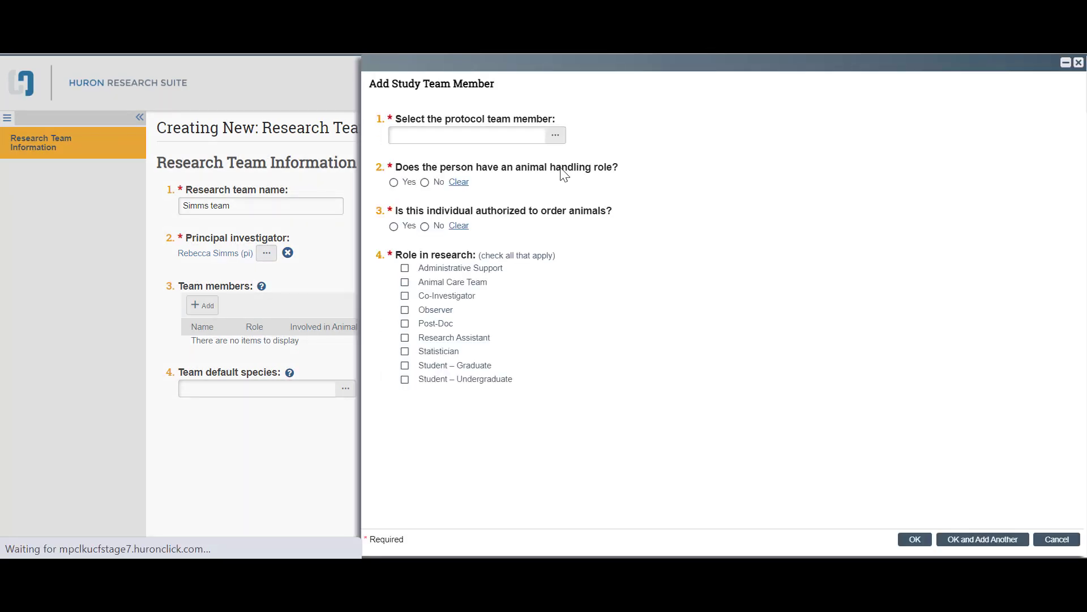
Step: Choose the new team member by name from the suggestions
click(489, 134)
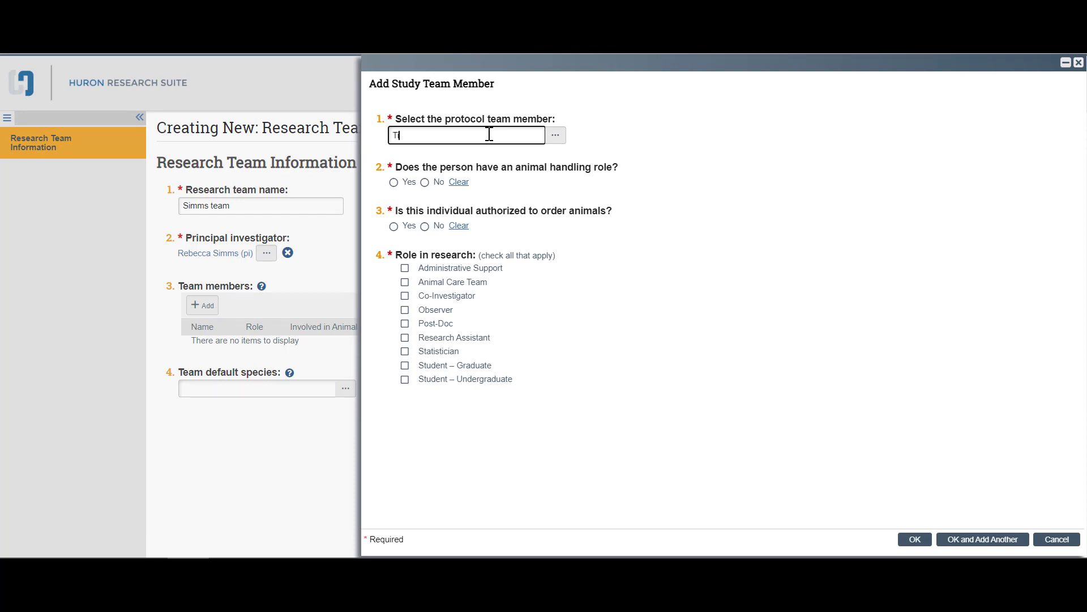
text(Tim)
key(BackSpace)
key(BackSpace)
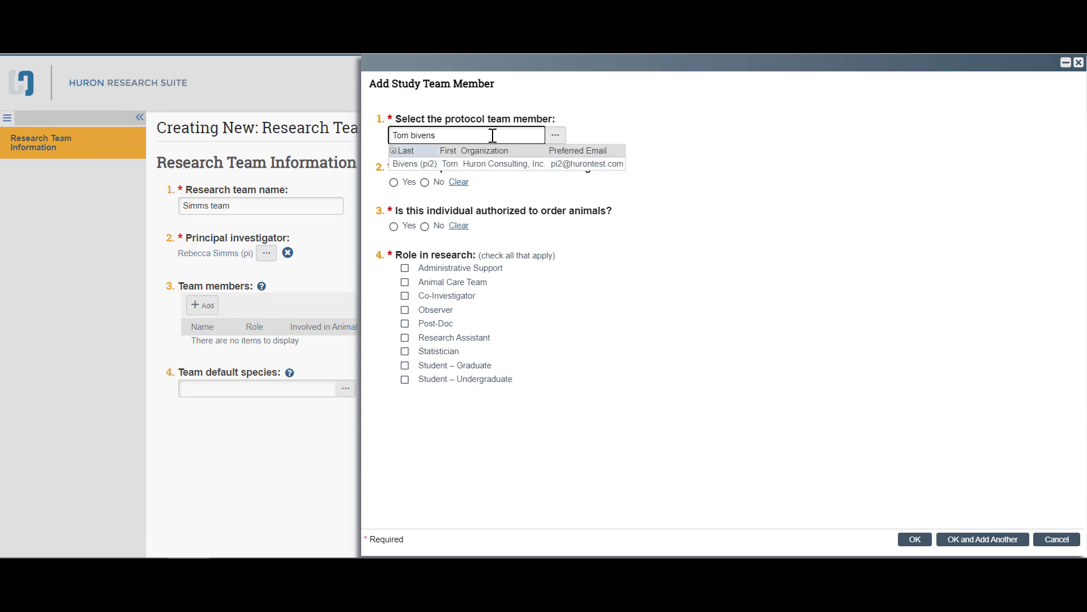
click(496, 162)
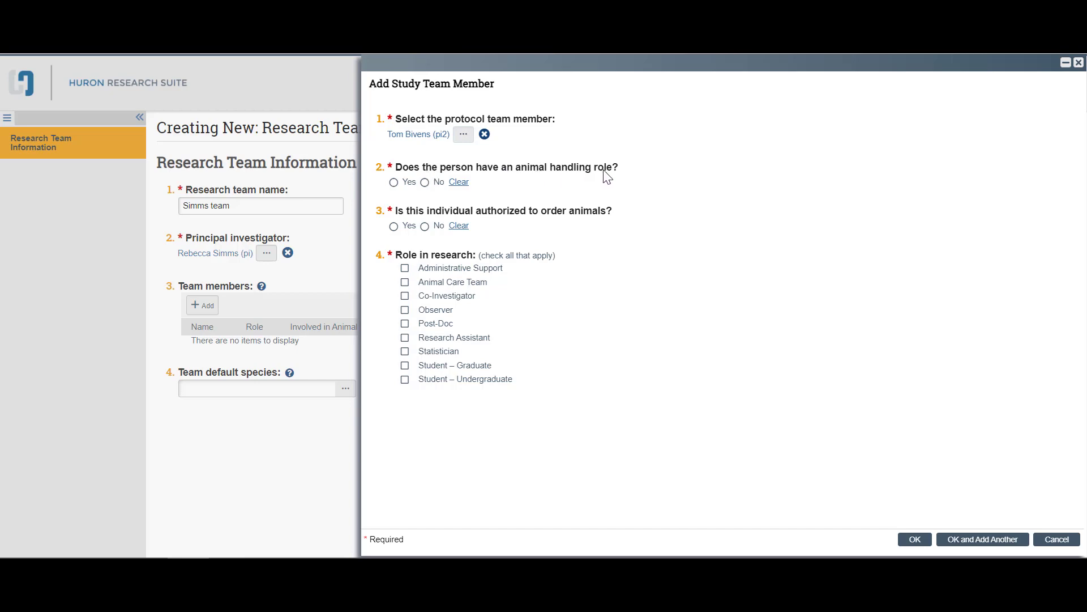
Step: Save the member as Observer and Research Assistant who orders but doesn't handle animals
click(425, 182)
click(393, 225)
click(436, 310)
click(438, 338)
click(915, 538)
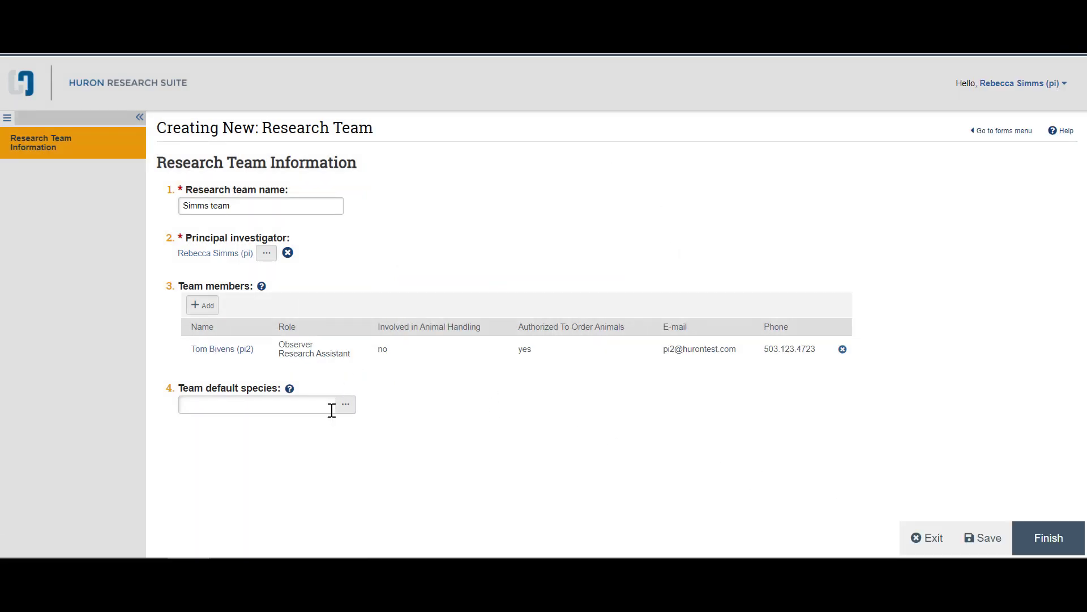
Step: Set the team default species to Rat (Lab), closing the species browser unchanged
click(310, 407)
text(rat)
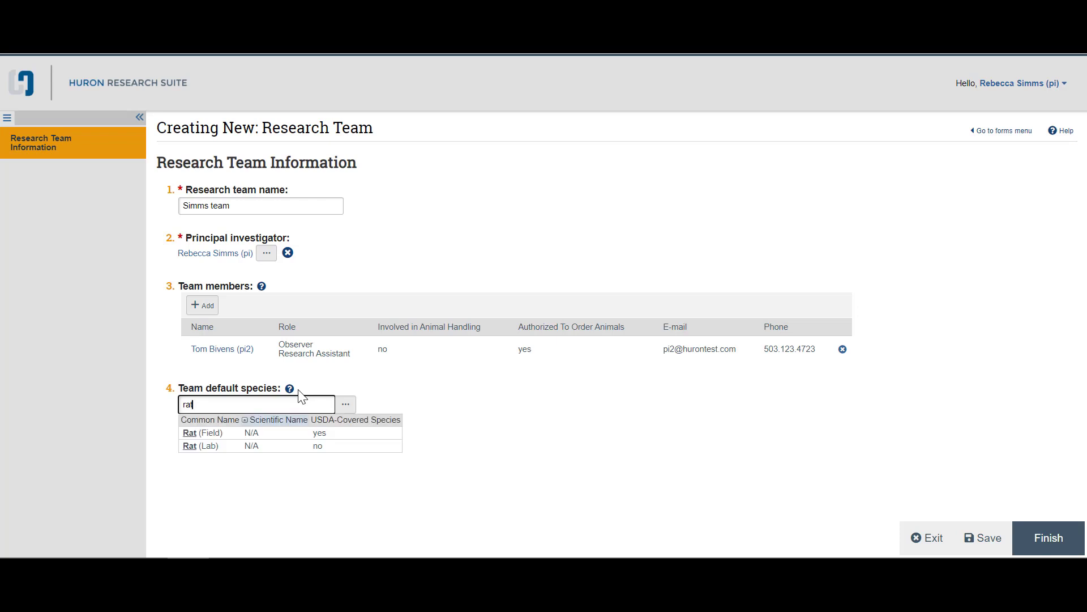
click(210, 446)
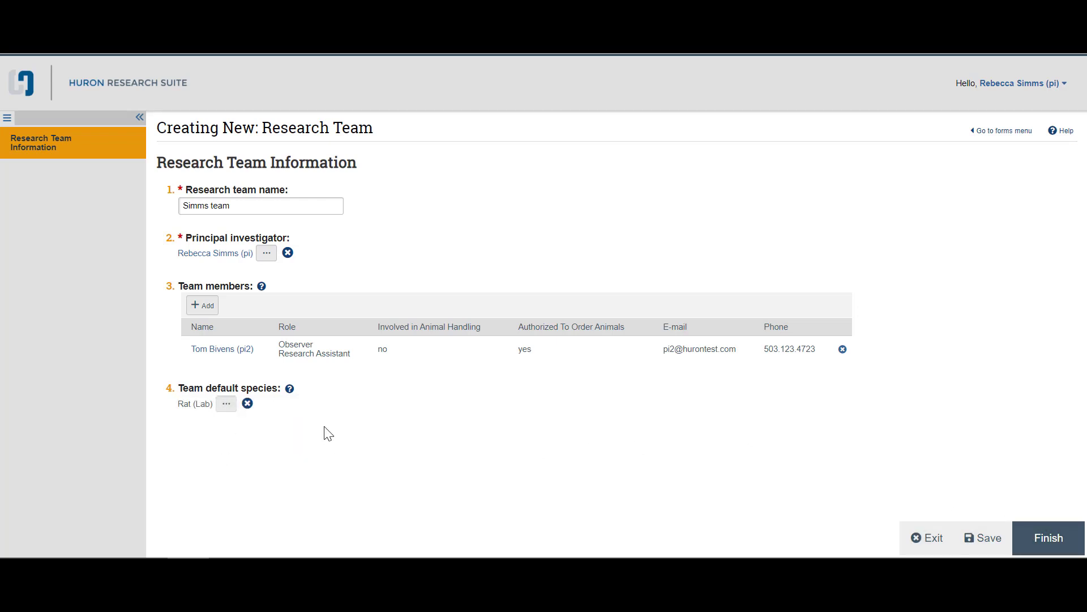
click(226, 405)
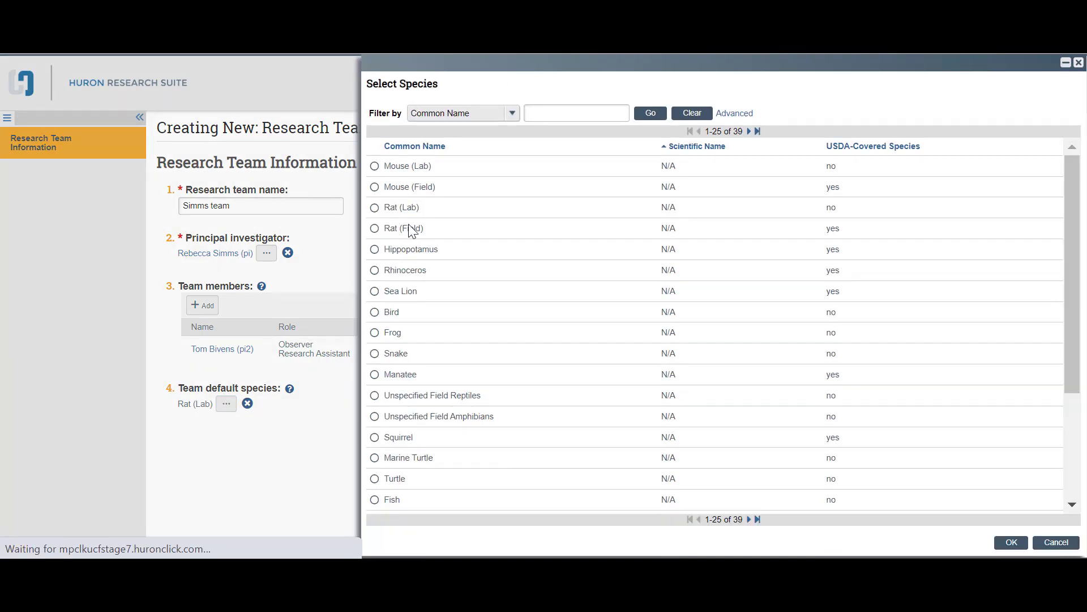
click(457, 117)
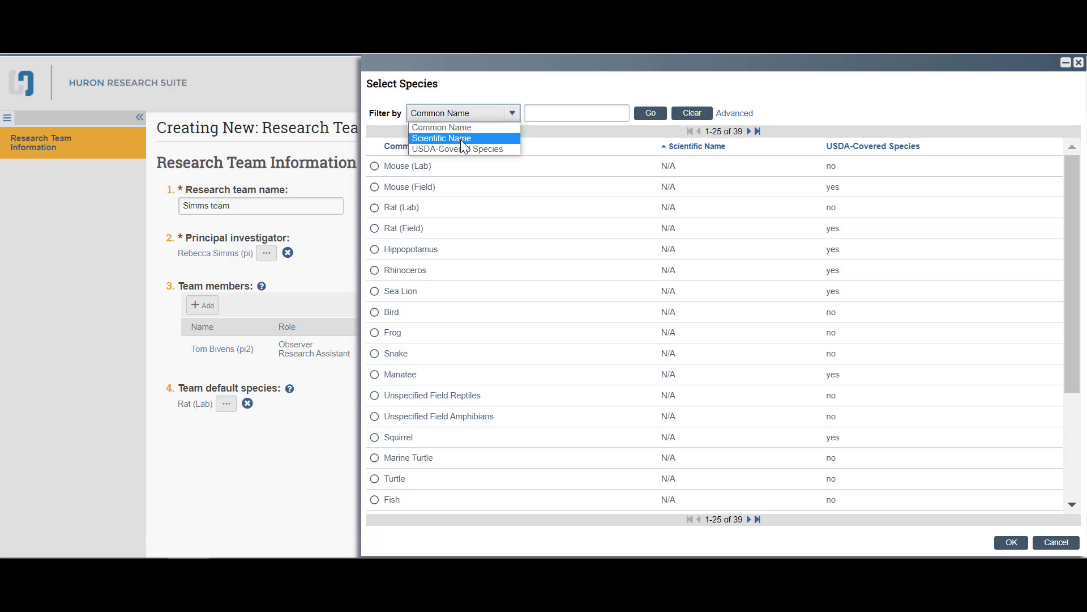
click(564, 113)
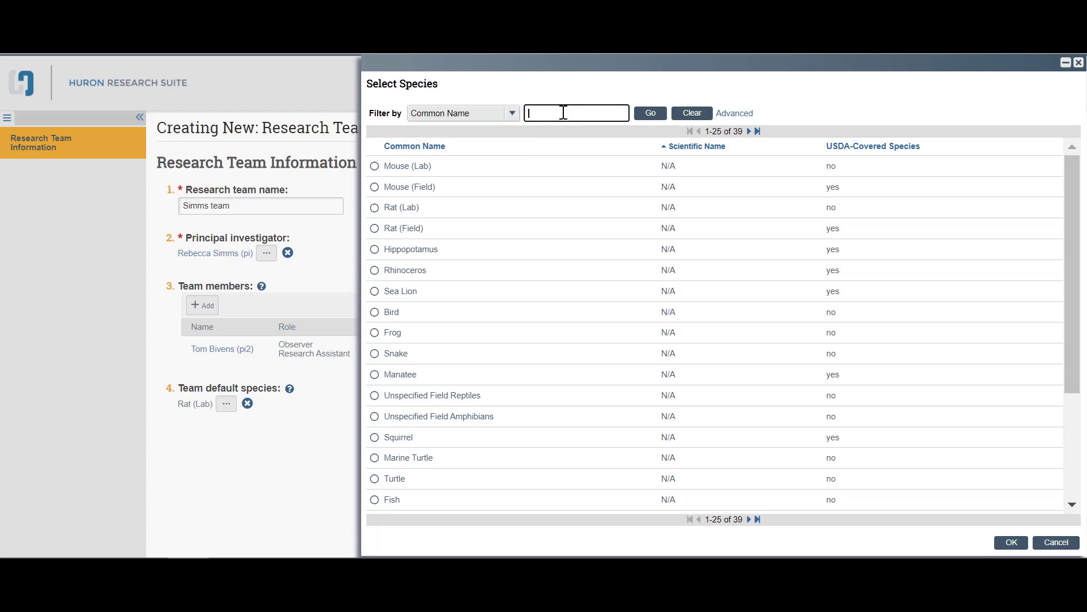
click(1049, 543)
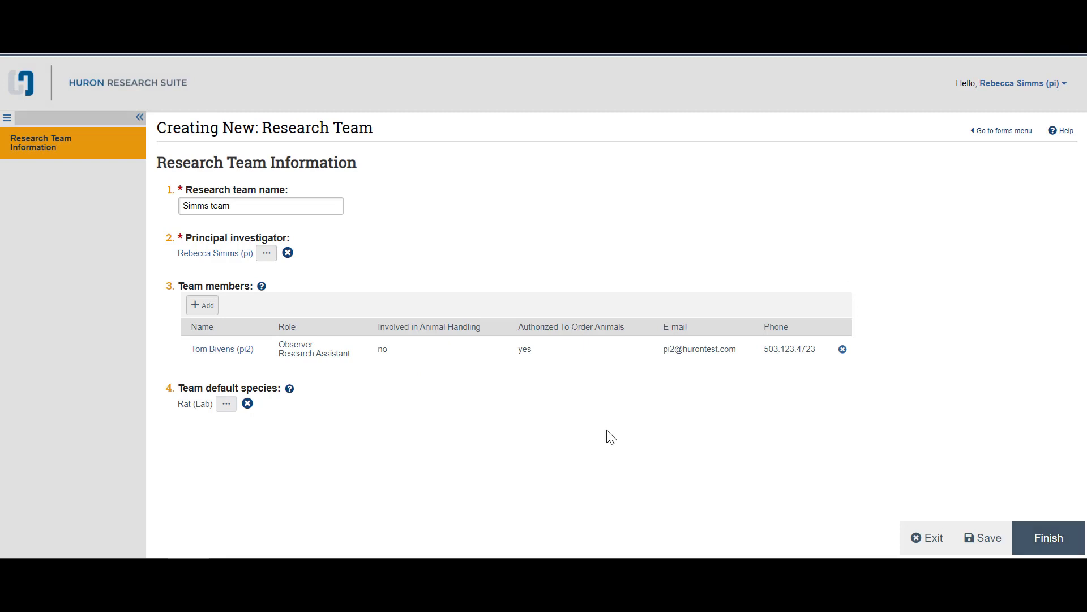
Step: Finish the Simms team so it is Active as TEAM00000084, then reopen it for editing
click(1039, 538)
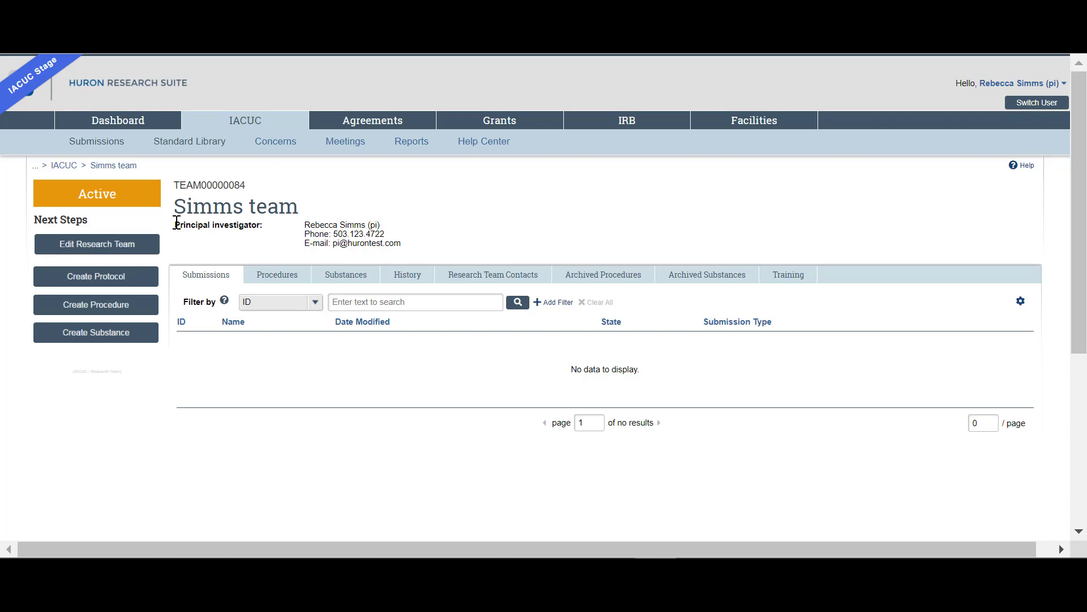
click(99, 254)
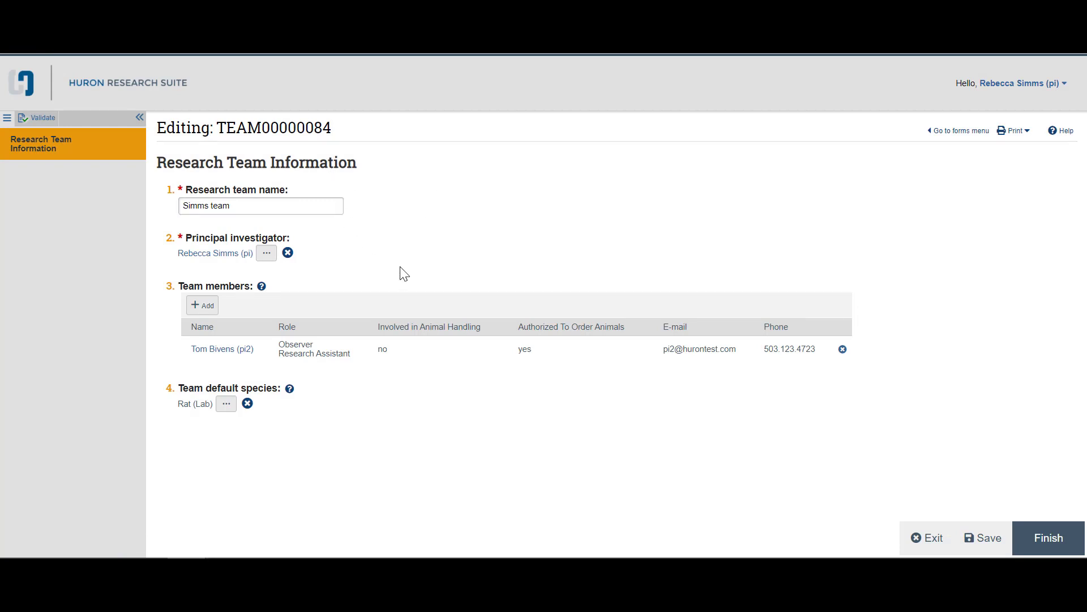
Step: Leave the edit form unchanged and scroll the workspace's empty Submissions list
click(1041, 529)
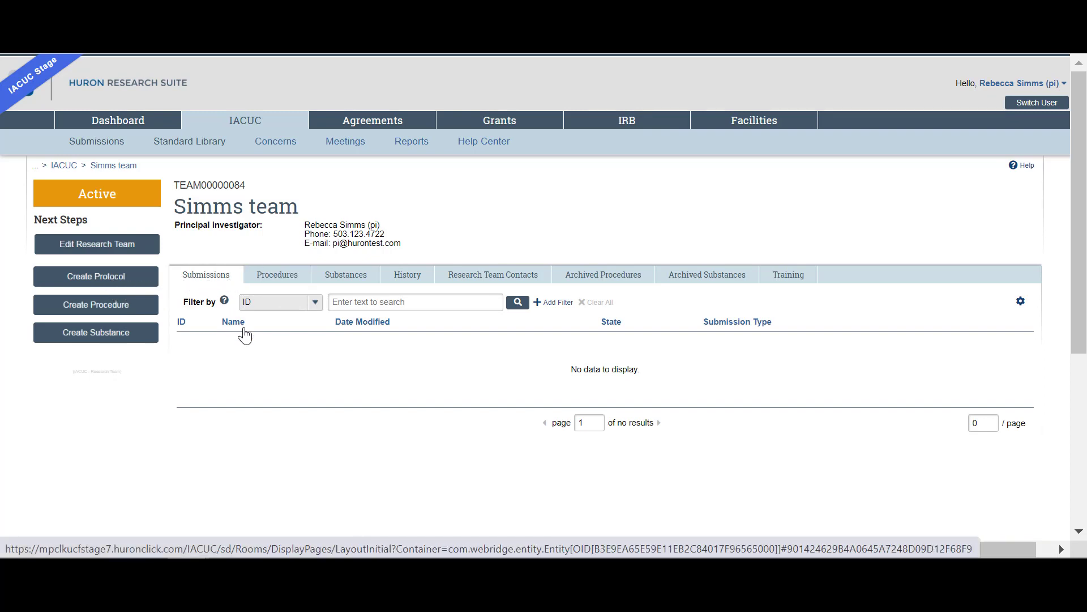
scroll(272, 378, down, 2)
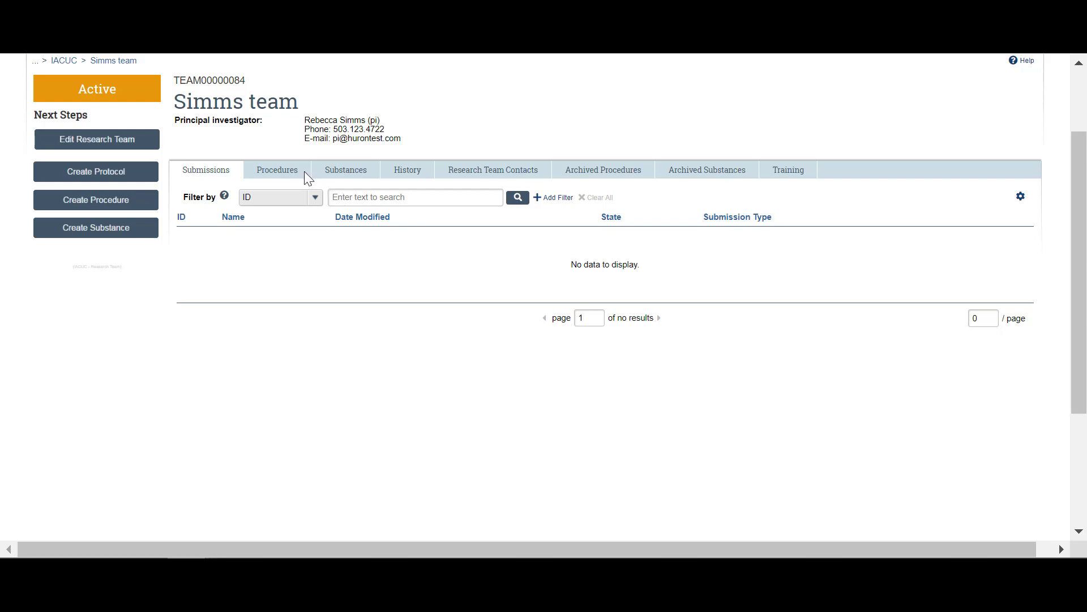
Step: Browse the Simms team's Procedures list, then display its Substances list
click(288, 171)
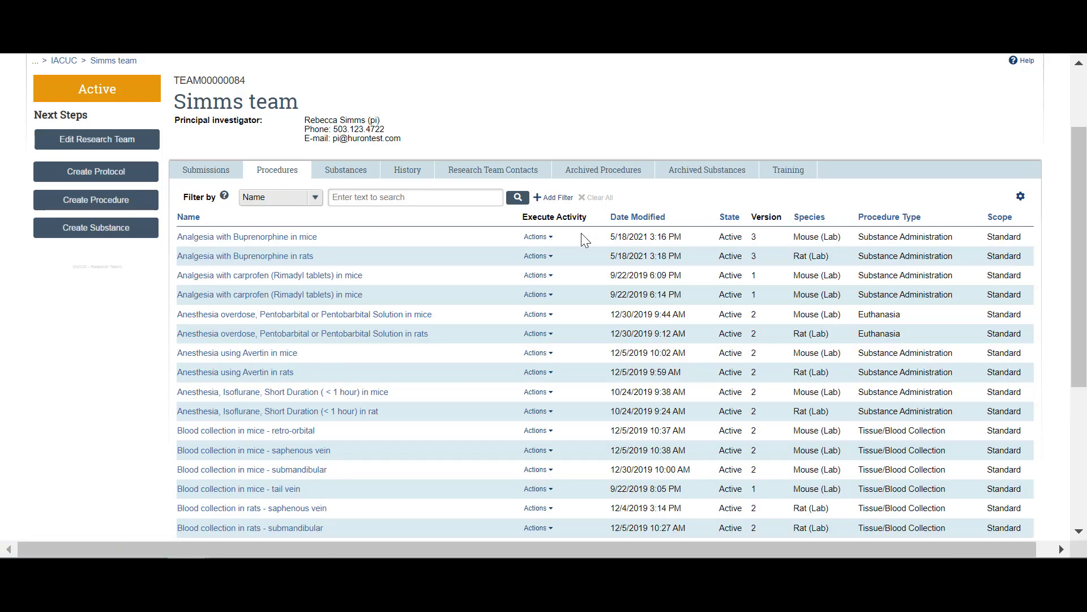
scroll(581, 233, up, 2)
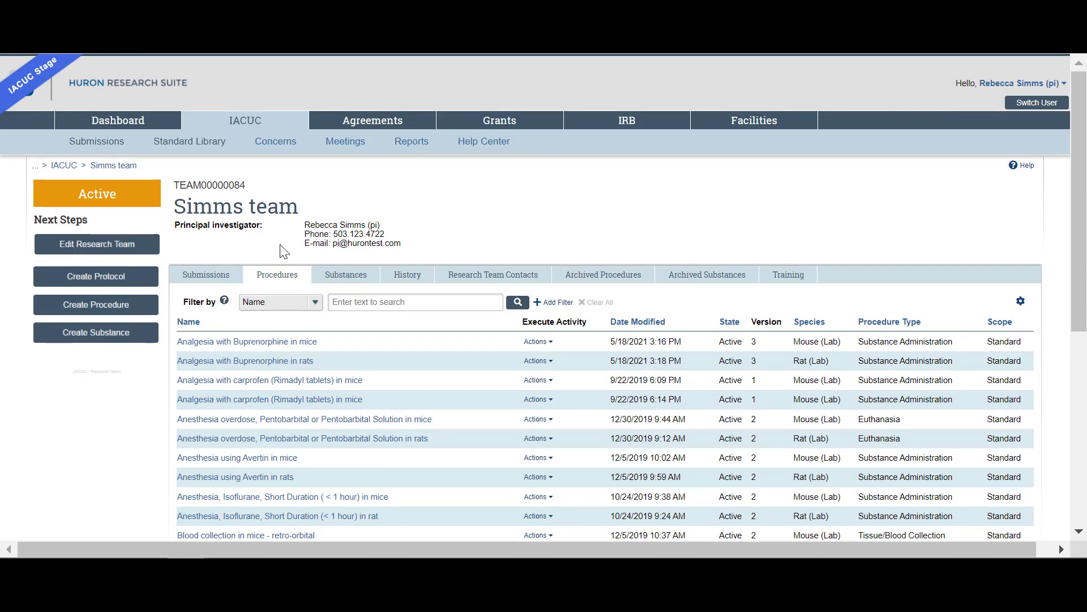
scroll(358, 311, down, 2)
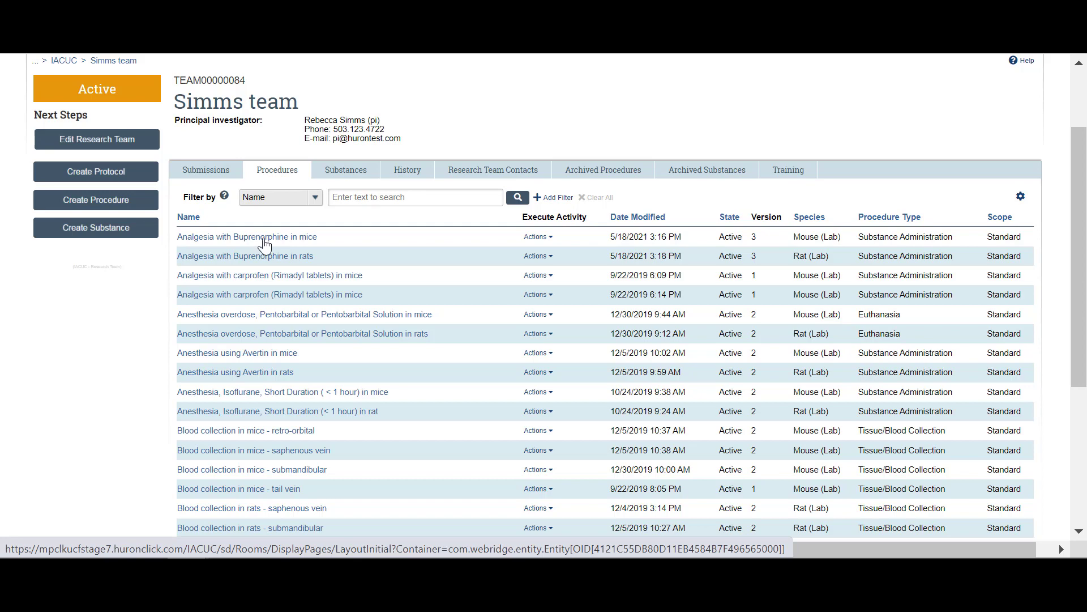
click(369, 177)
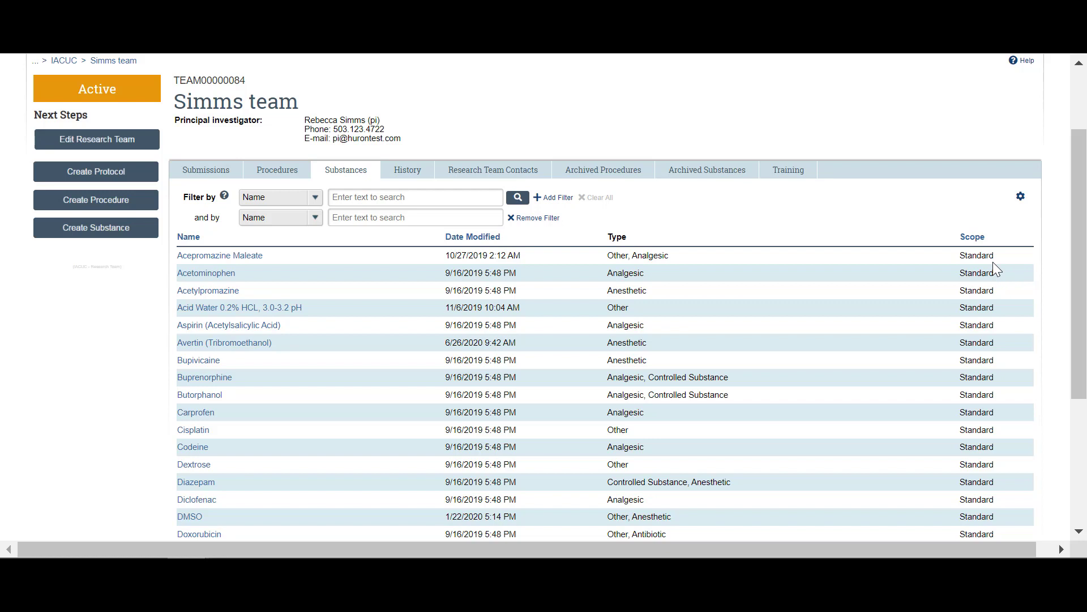
click(421, 176)
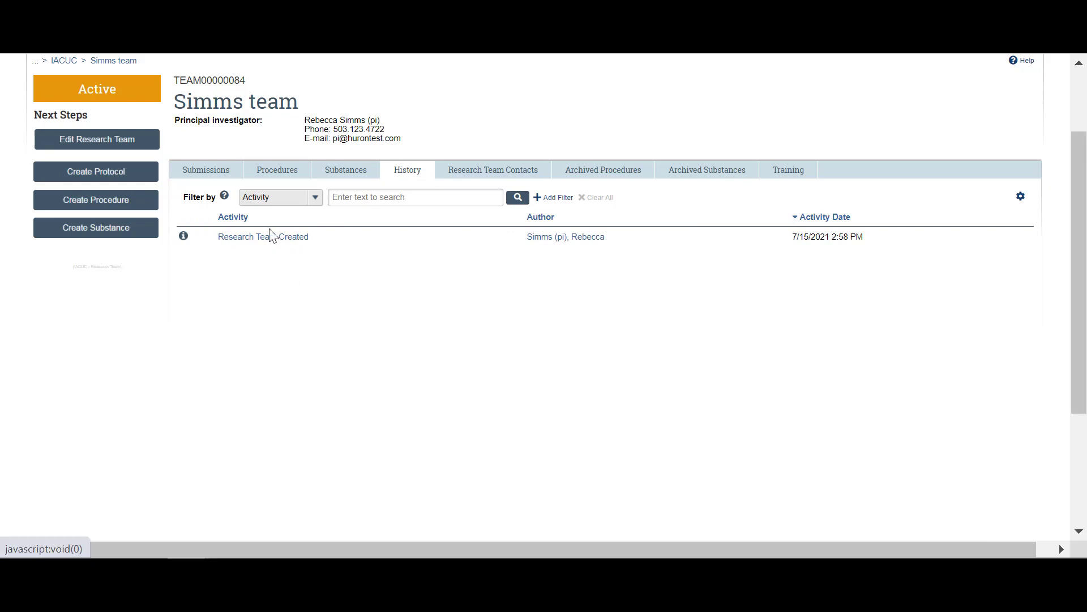
click(266, 237)
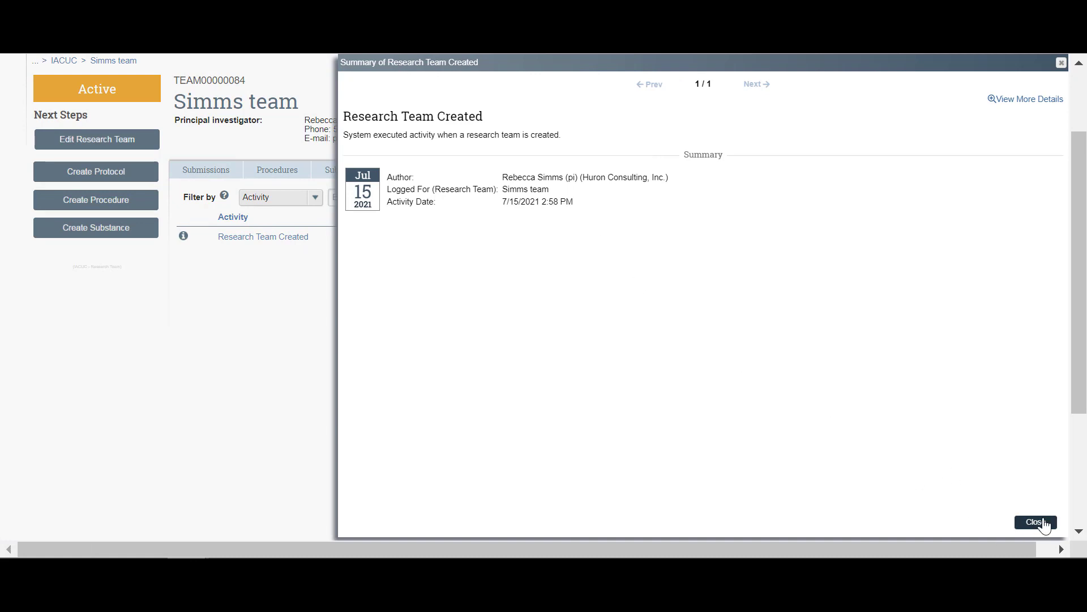
click(1041, 521)
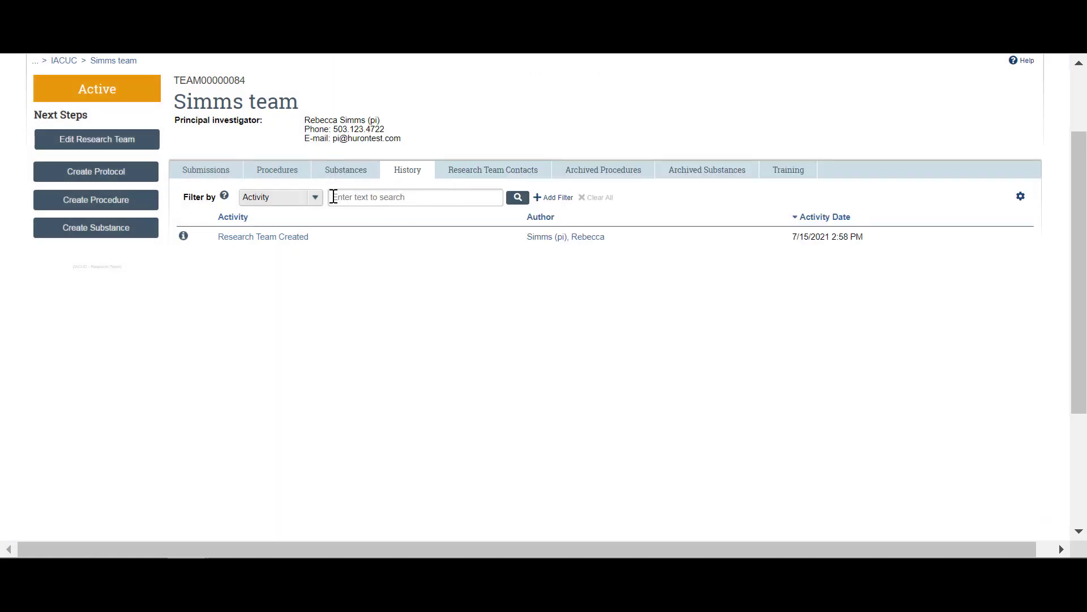
click(269, 170)
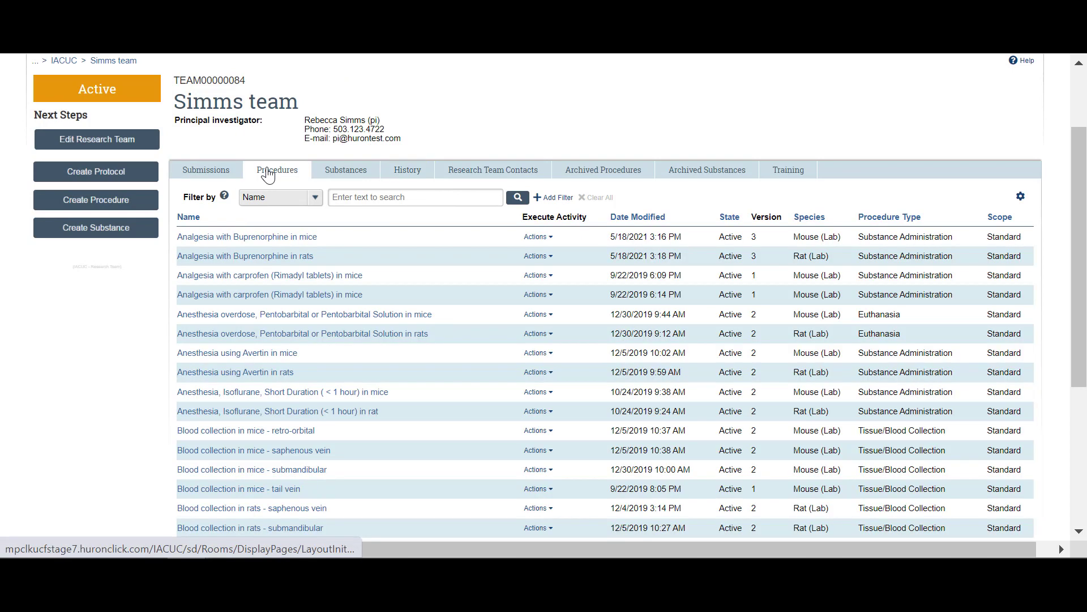
click(356, 170)
click(408, 170)
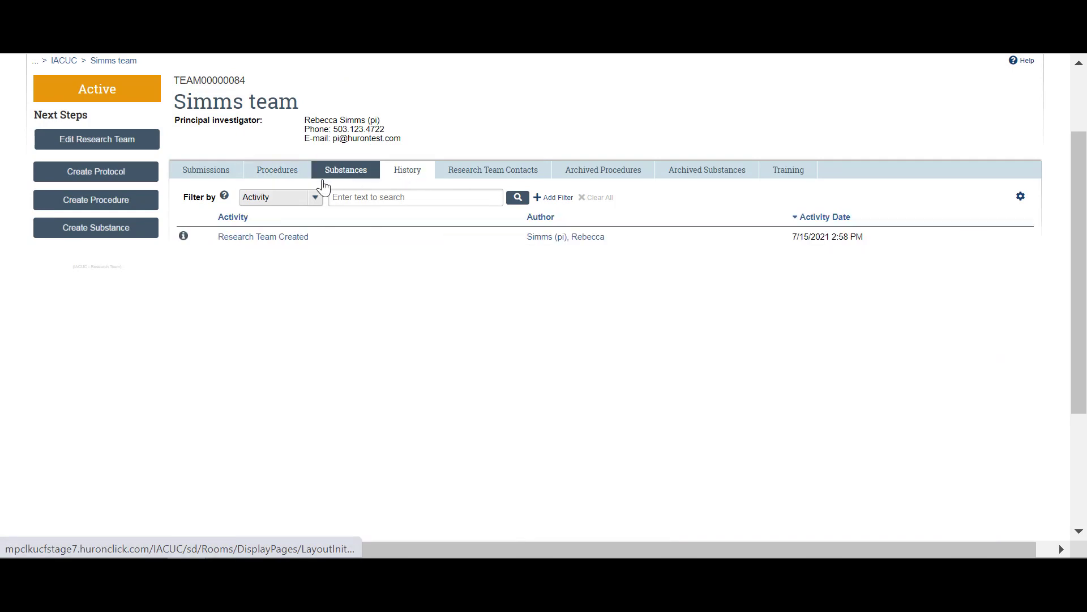
click(205, 180)
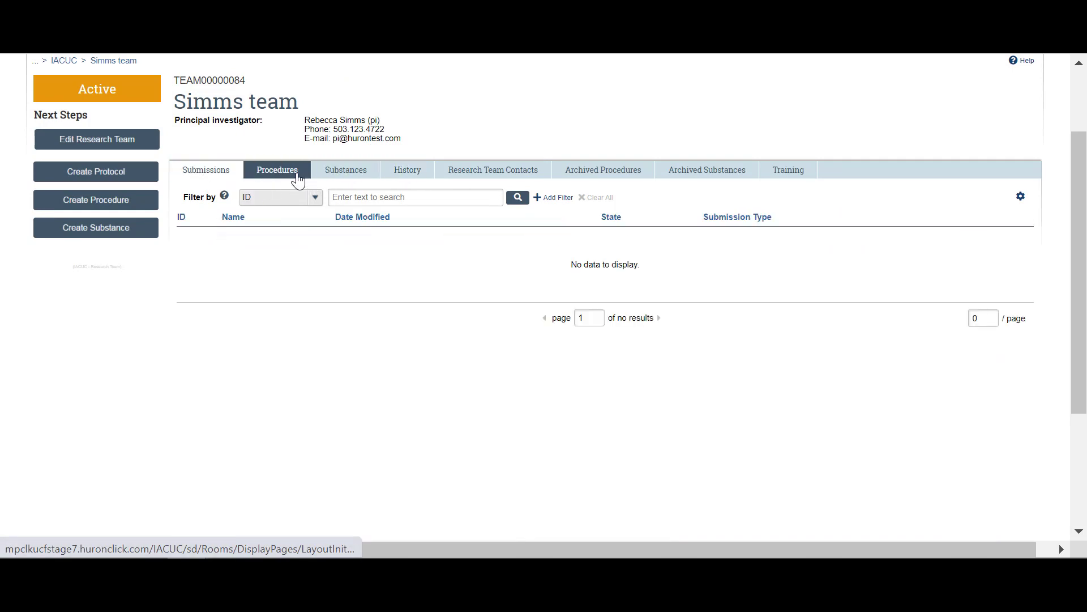
click(298, 176)
click(348, 181)
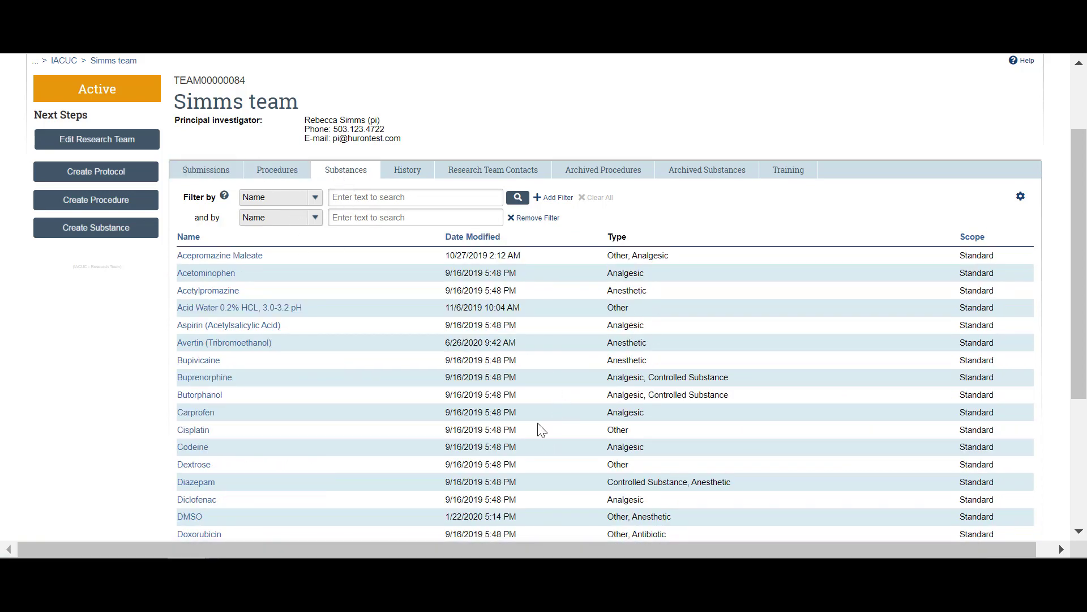
Step: View the team contacts, then scroll through the Archived Procedures list
click(468, 169)
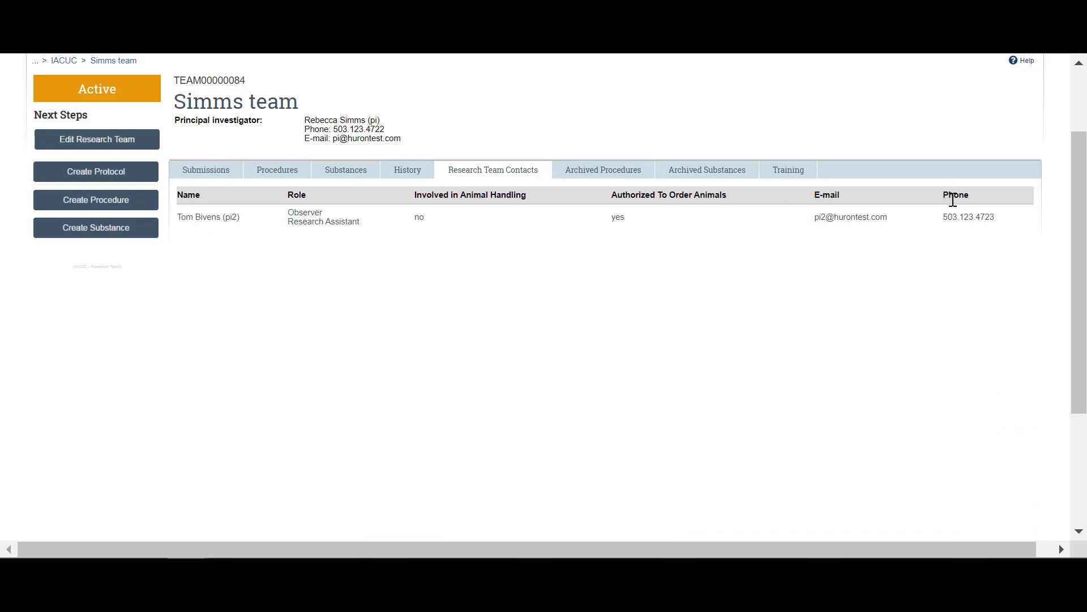
click(632, 179)
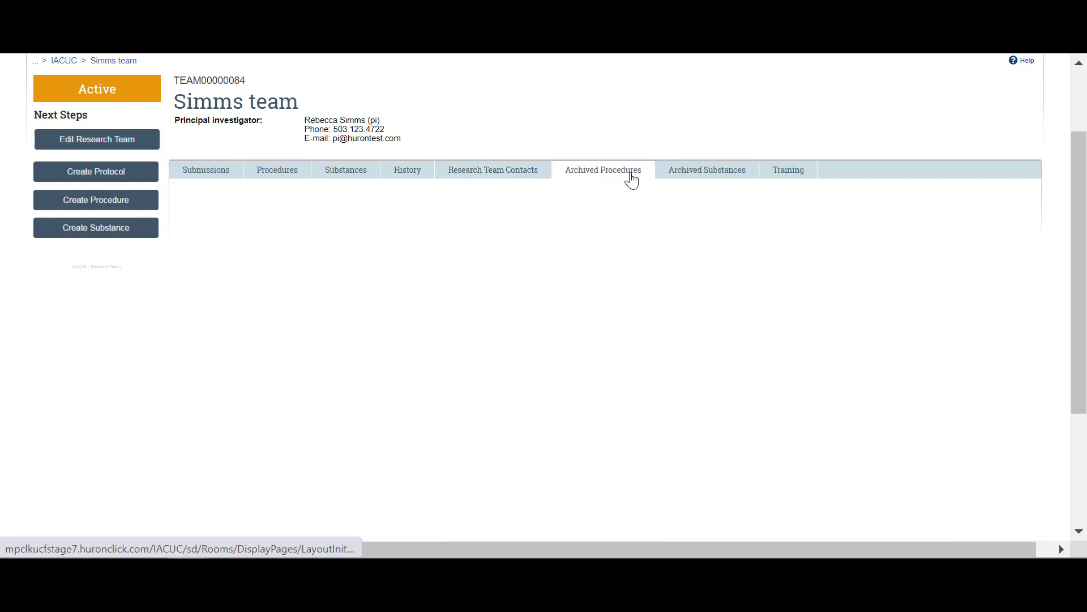
scroll(699, 272, down, 2)
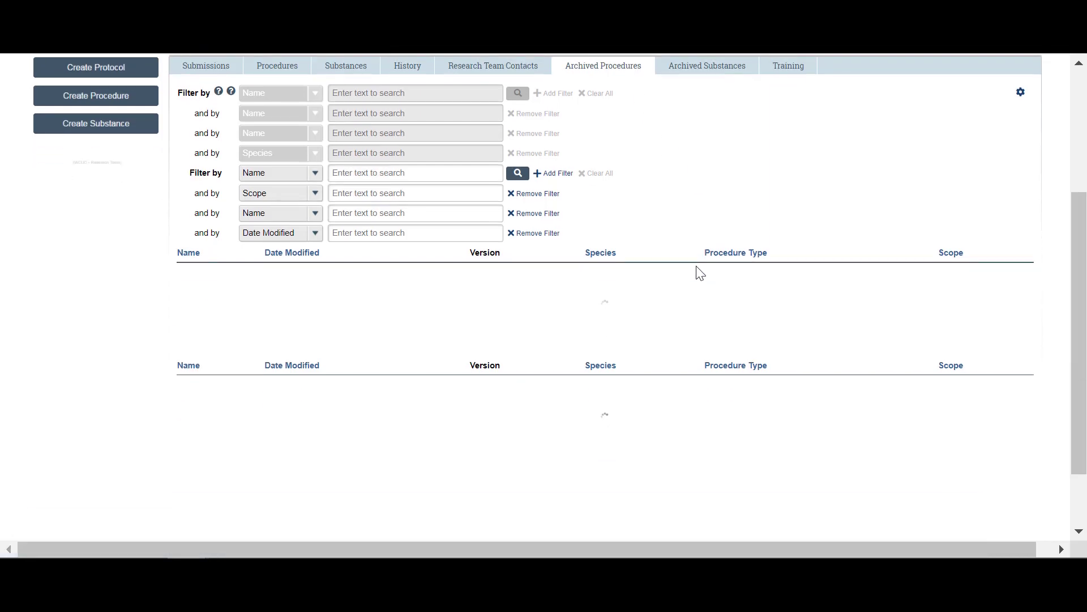
scroll(699, 271, up, 2)
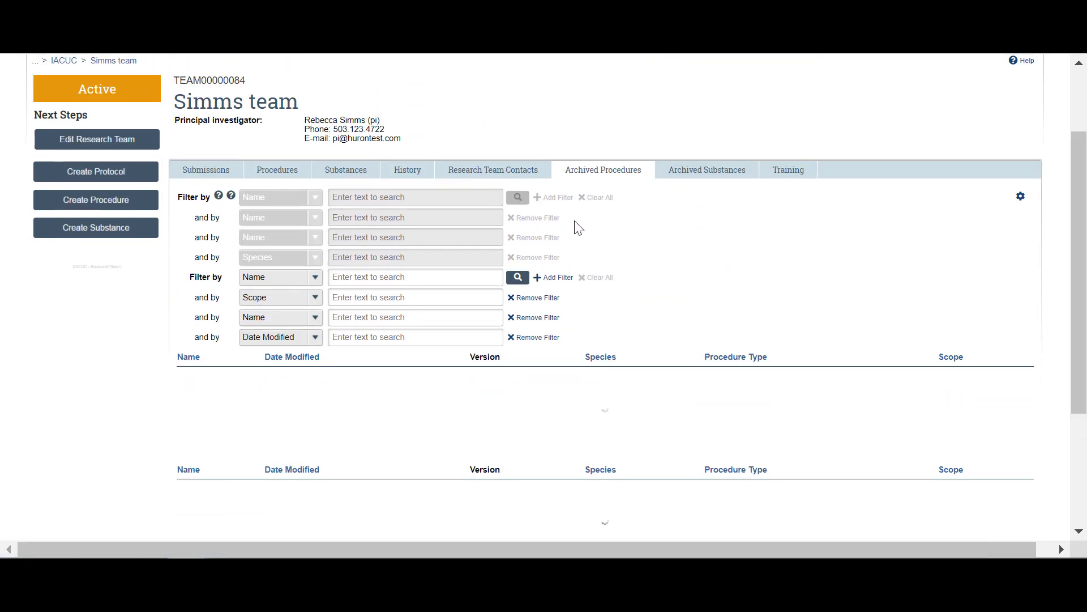
scroll(578, 228, down, 2)
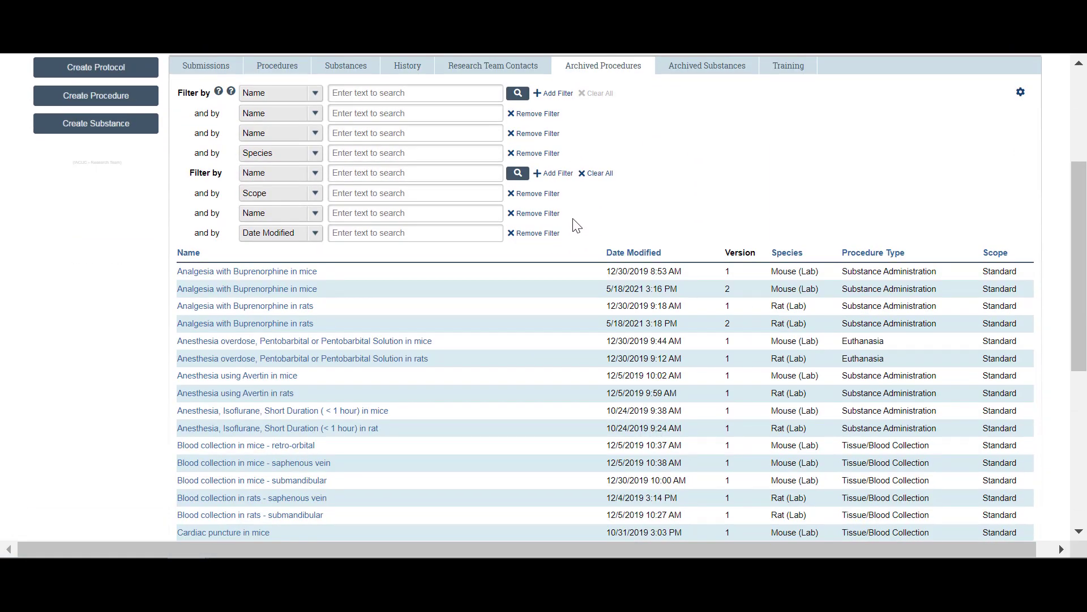
scroll(576, 226, up, 2)
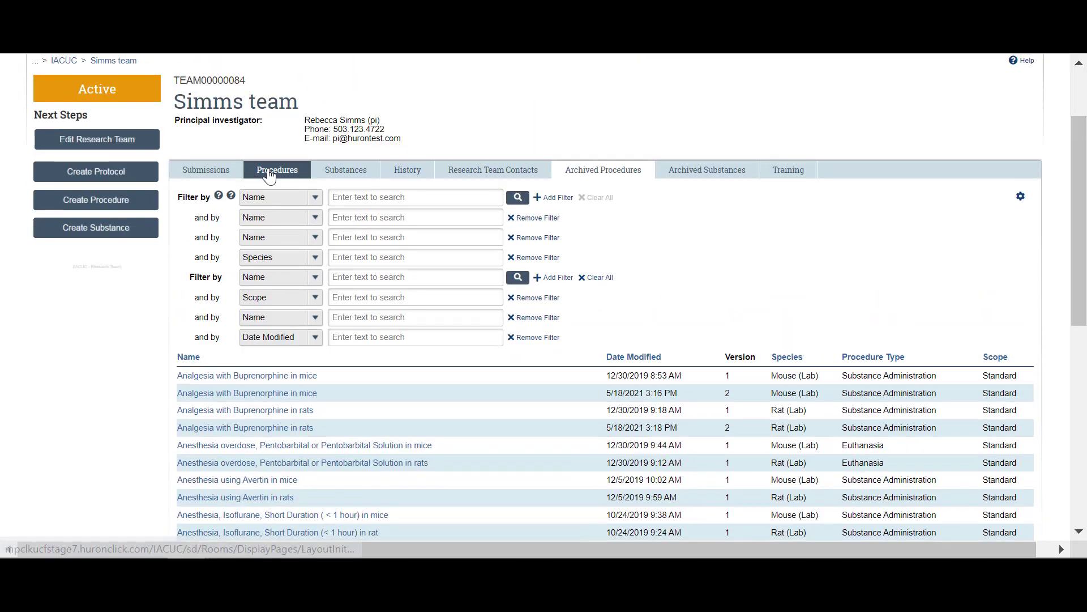
Step: Find Analgesia with Buprenorphine in mice in current and archived procedures, then show Archived Substances
click(269, 176)
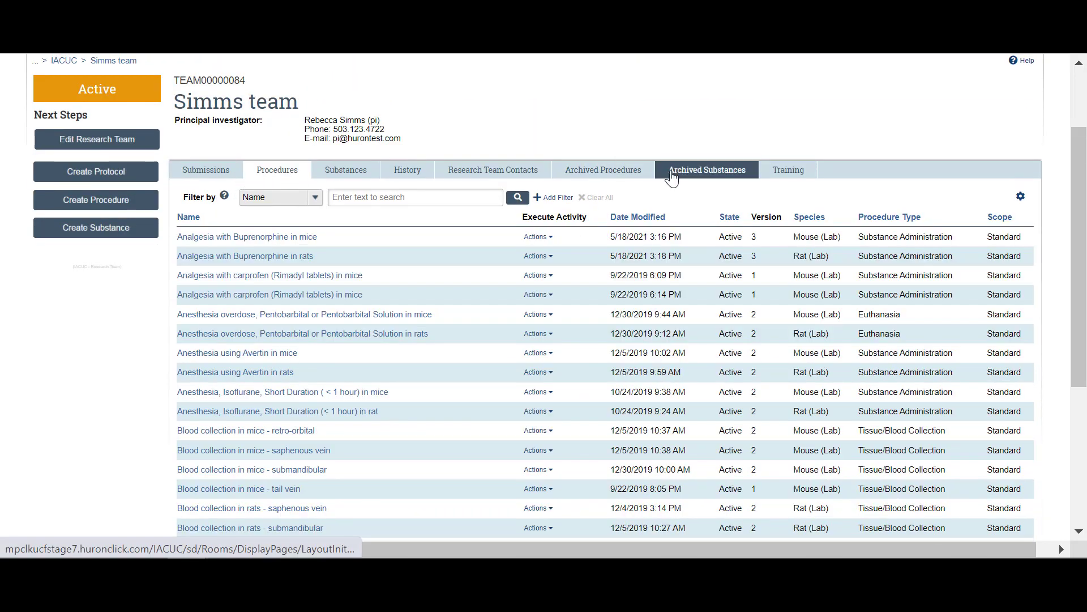
key(ctrl+f)
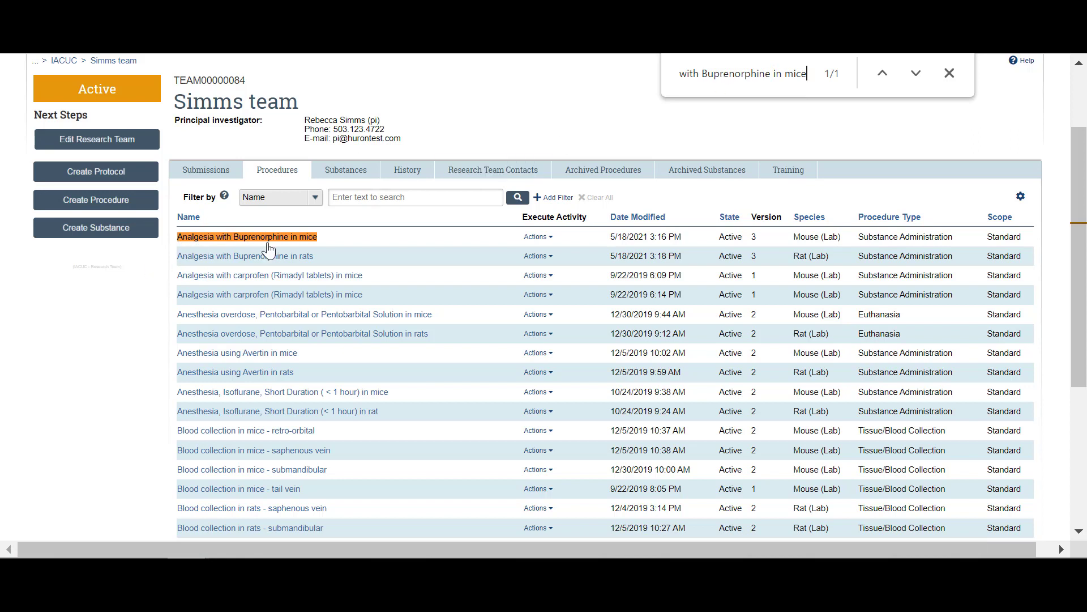
double_click(755, 237)
click(589, 173)
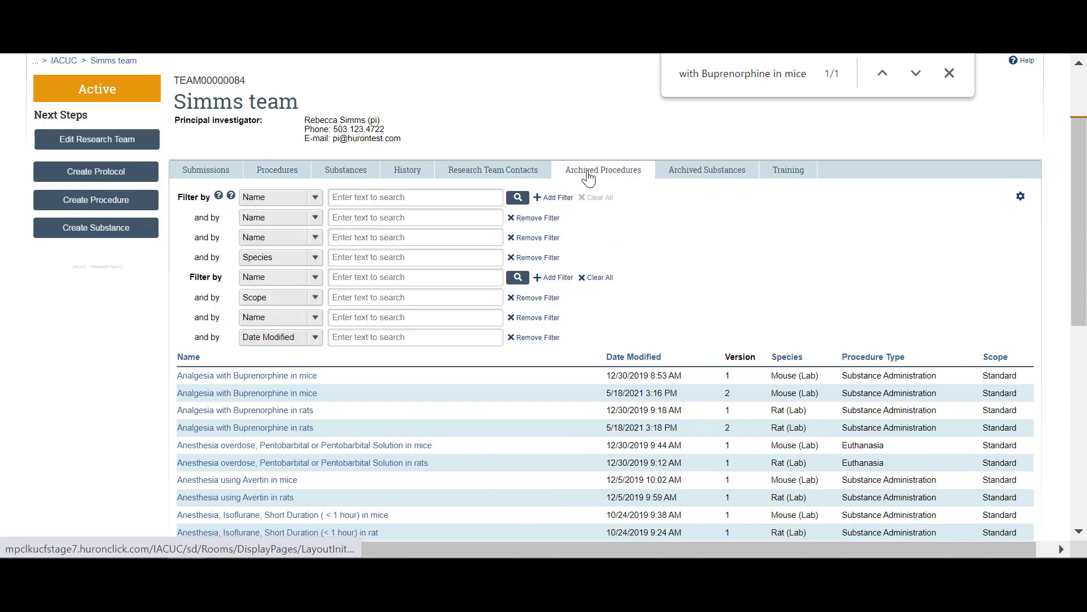
scroll(612, 229, down, 2)
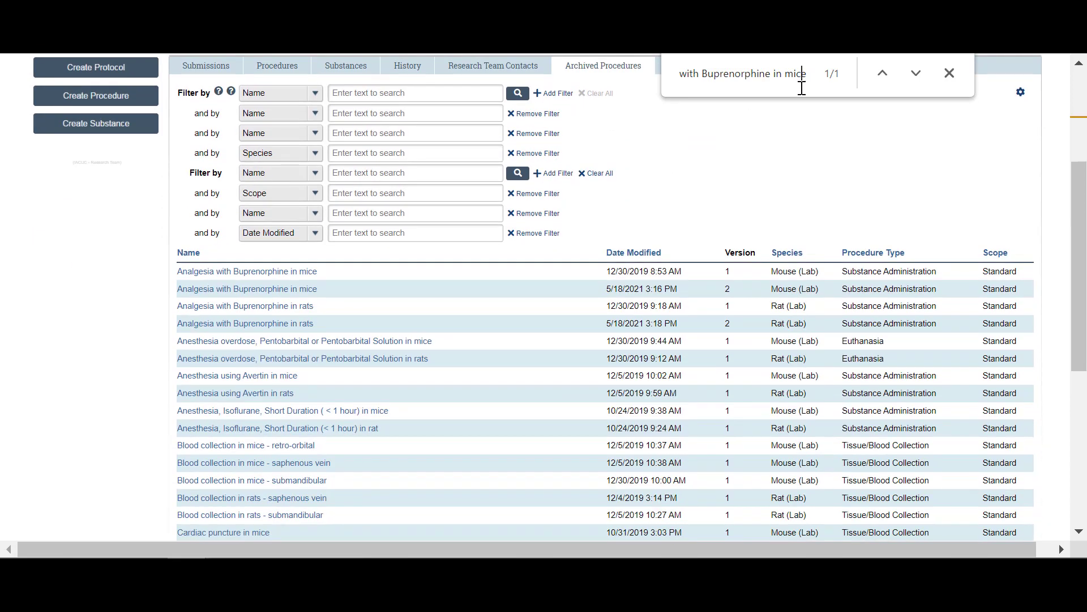
key(Return)
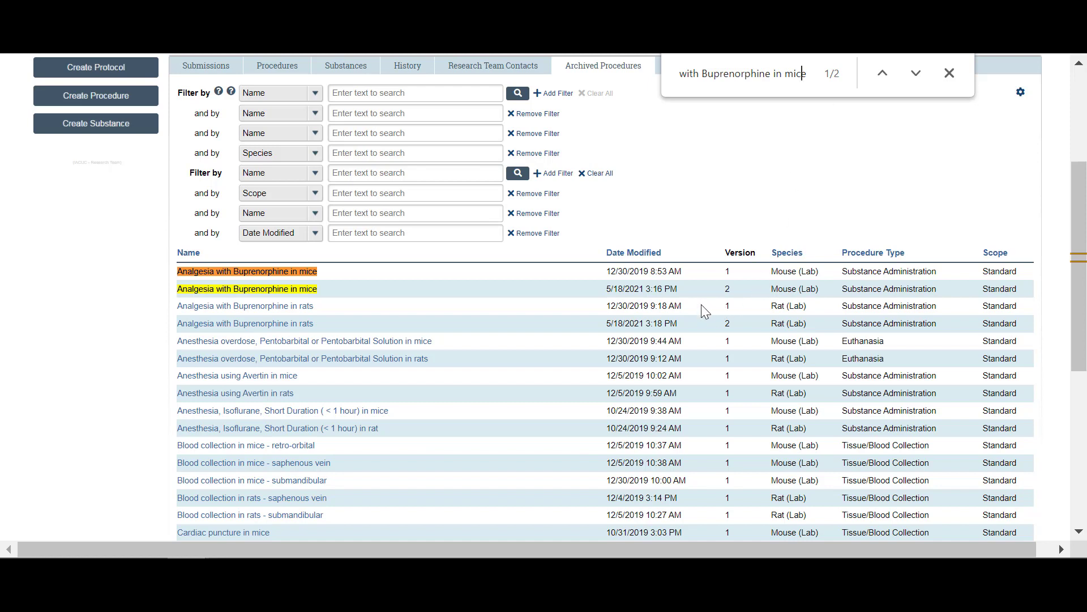
click(949, 73)
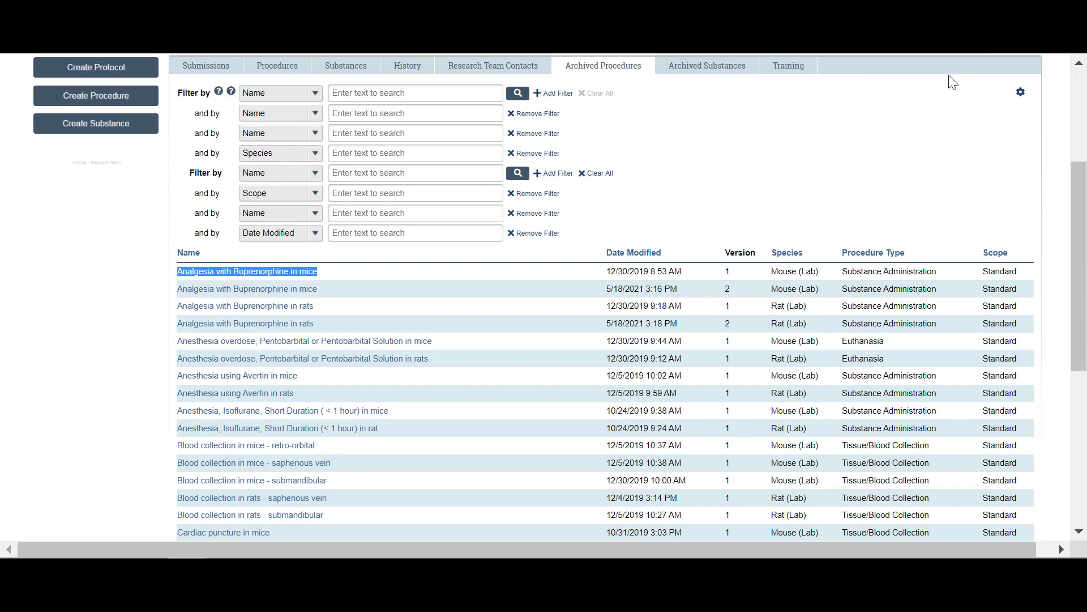
scroll(668, 190, up, 2)
click(674, 180)
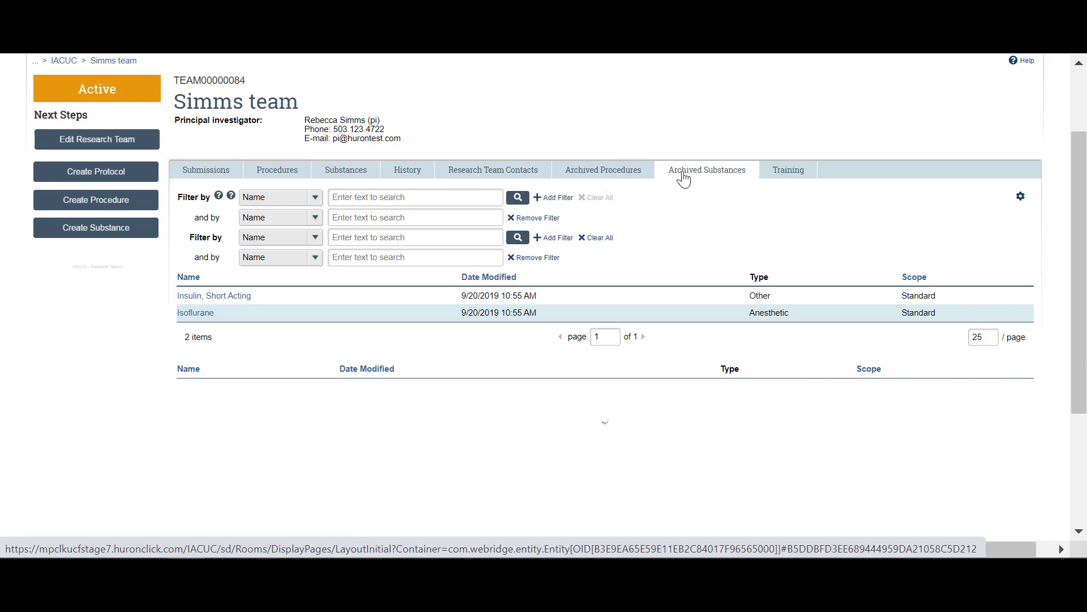
Step: Display the Training tab and highlight the member's no-training-data message
click(800, 177)
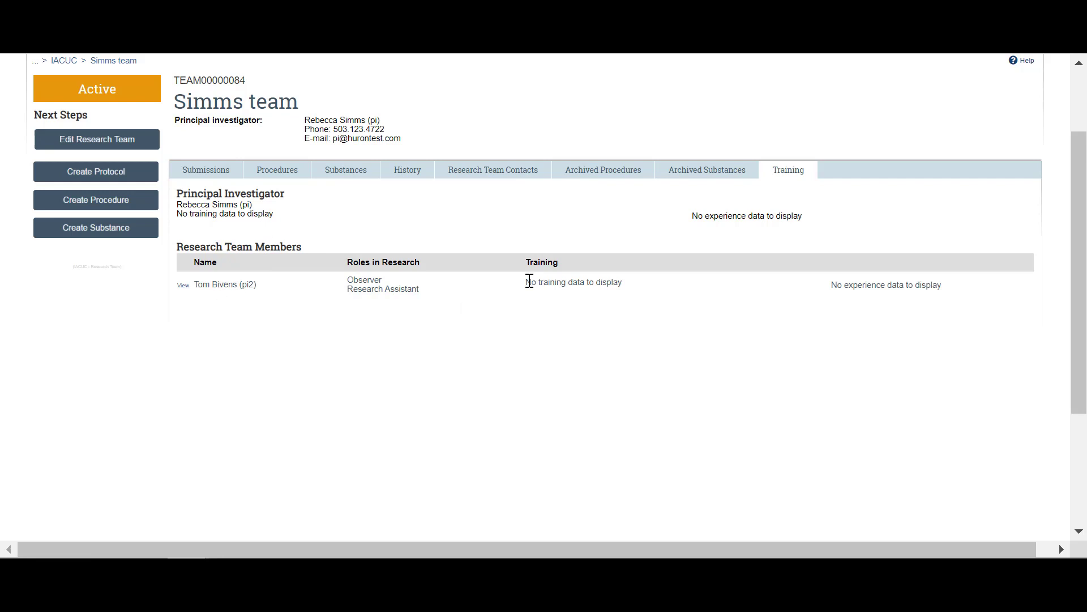
drag(529, 282, 881, 286)
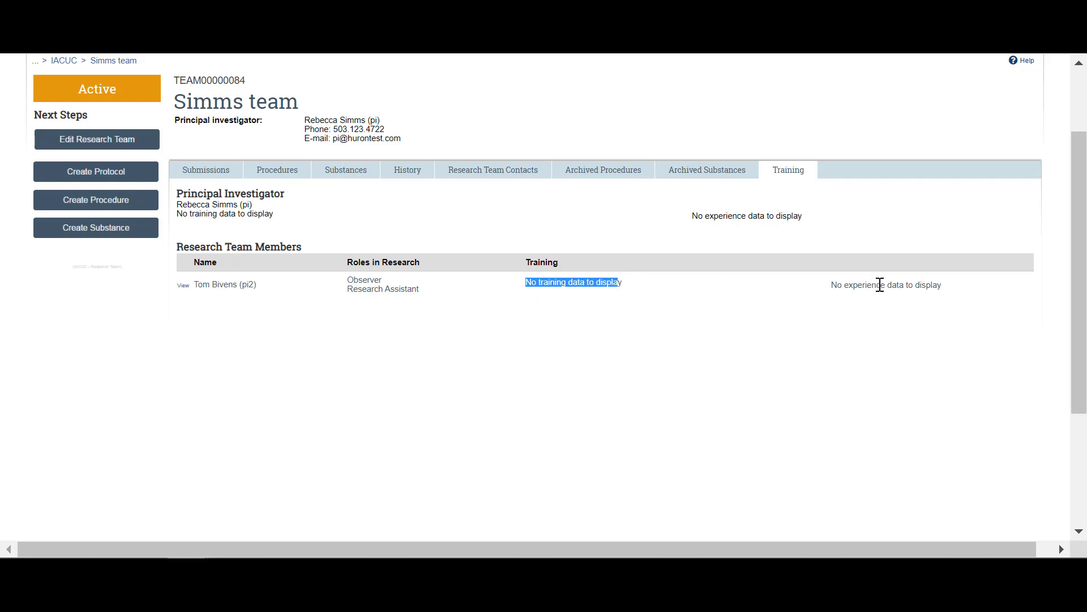